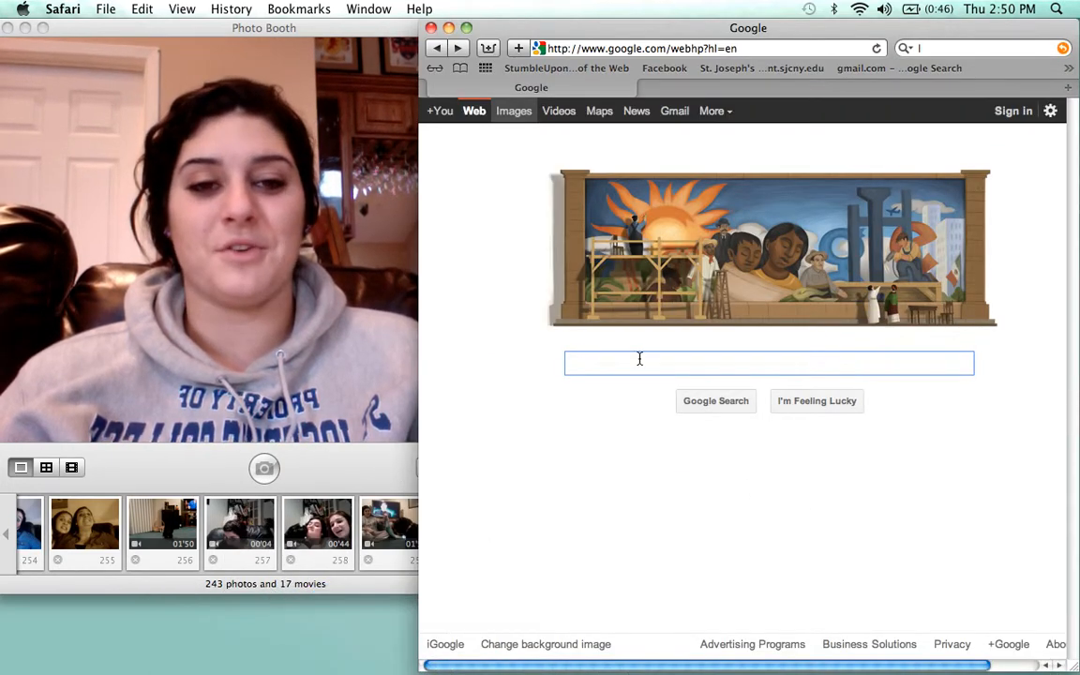
Search Google for 'flip book' and browse the image results
type("flip book")
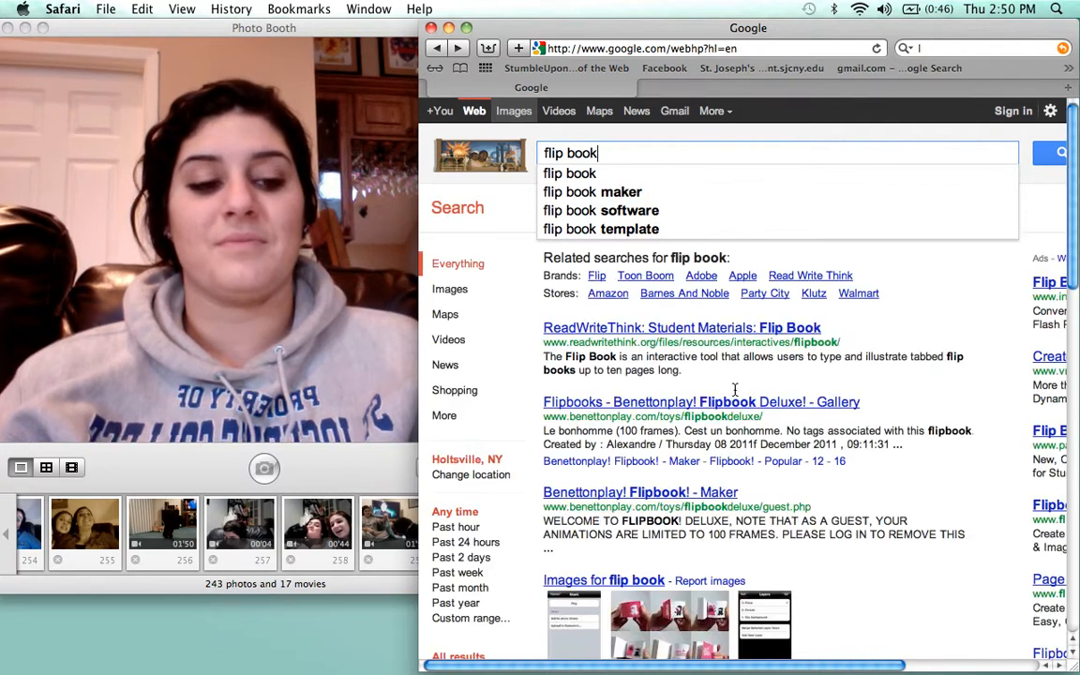
key("Return")
left_click(516, 114)
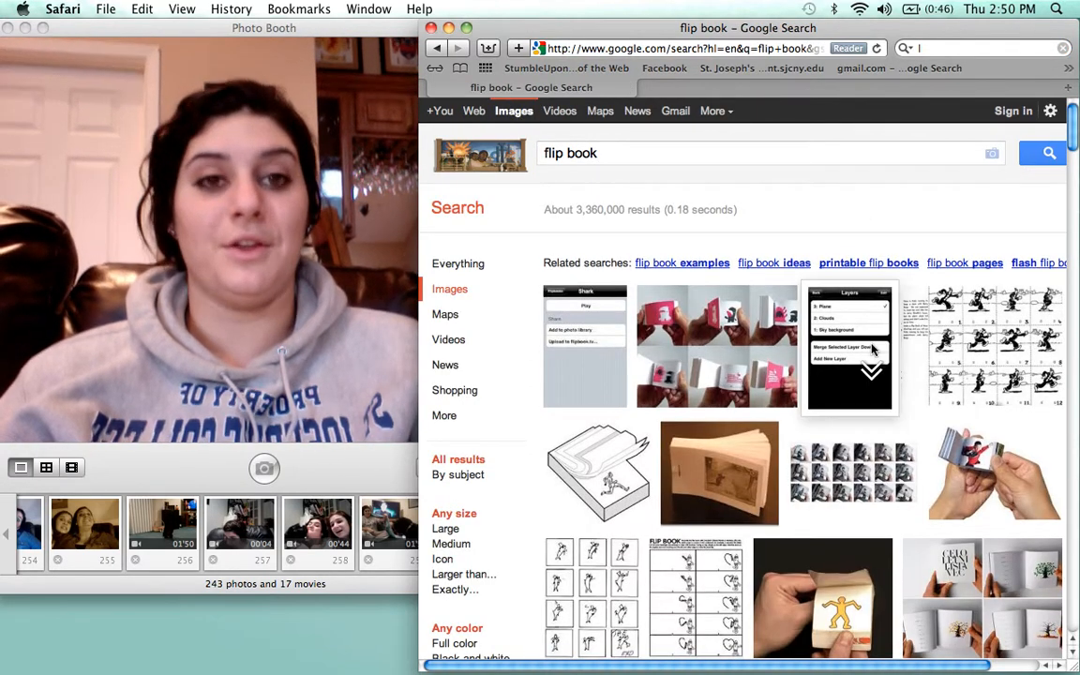
scroll(882, 342, "down", 5)
scroll(872, 349, "down", 5)
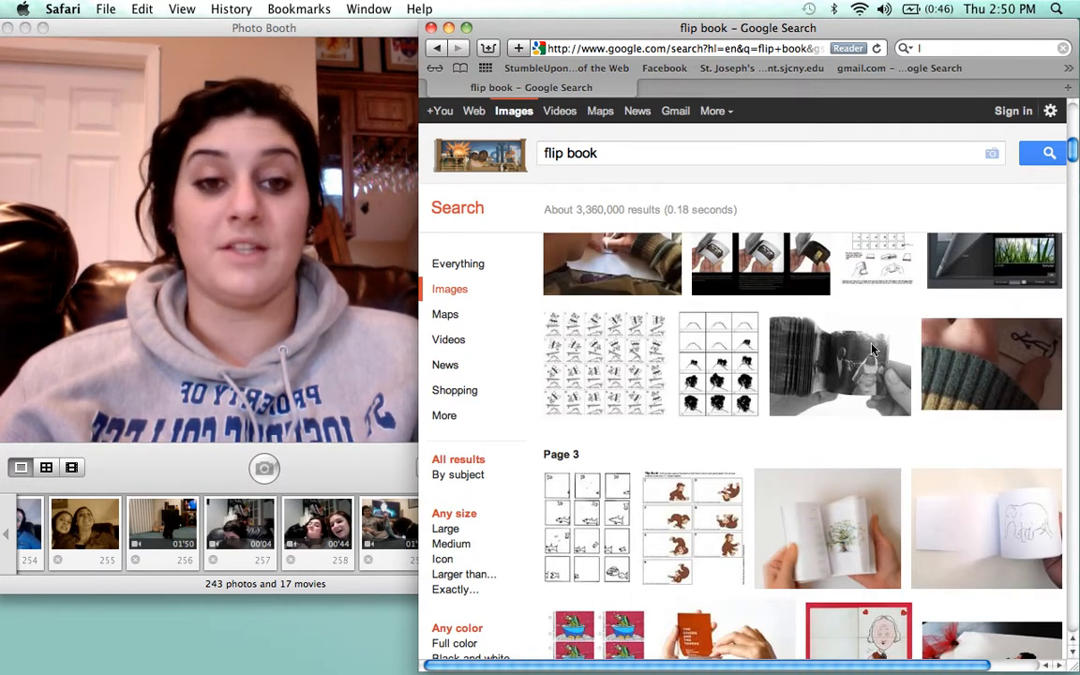
Copy the surfing flip-book sheet image, then minimize Safari
left_click(600, 359)
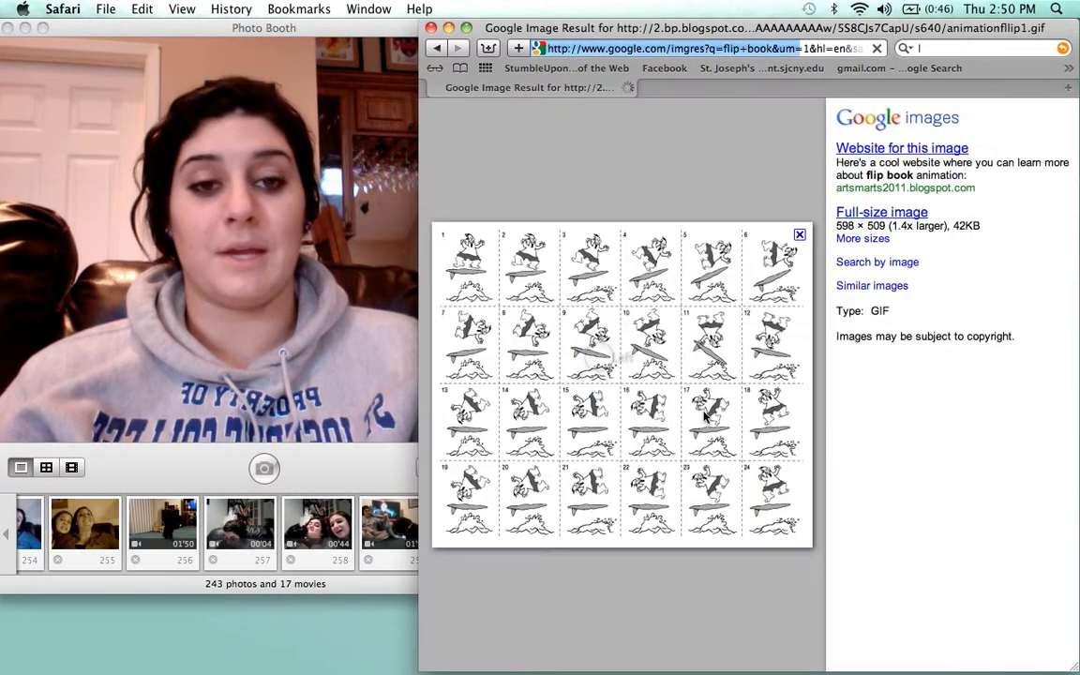
right_click(529, 340)
left_click(600, 479)
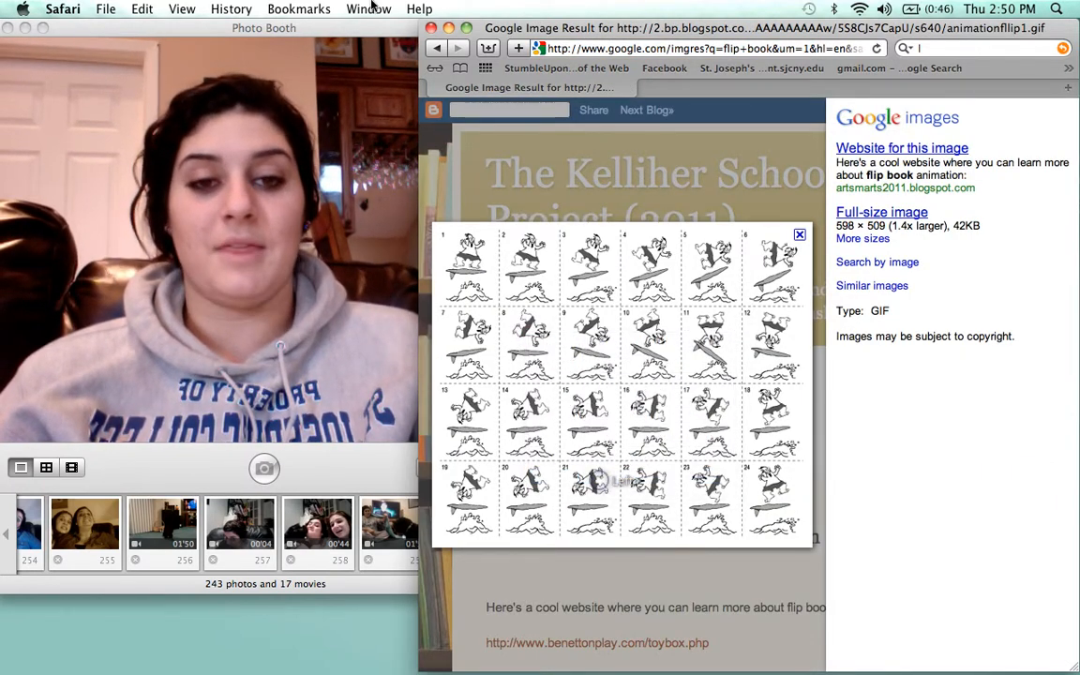
left_click(449, 28)
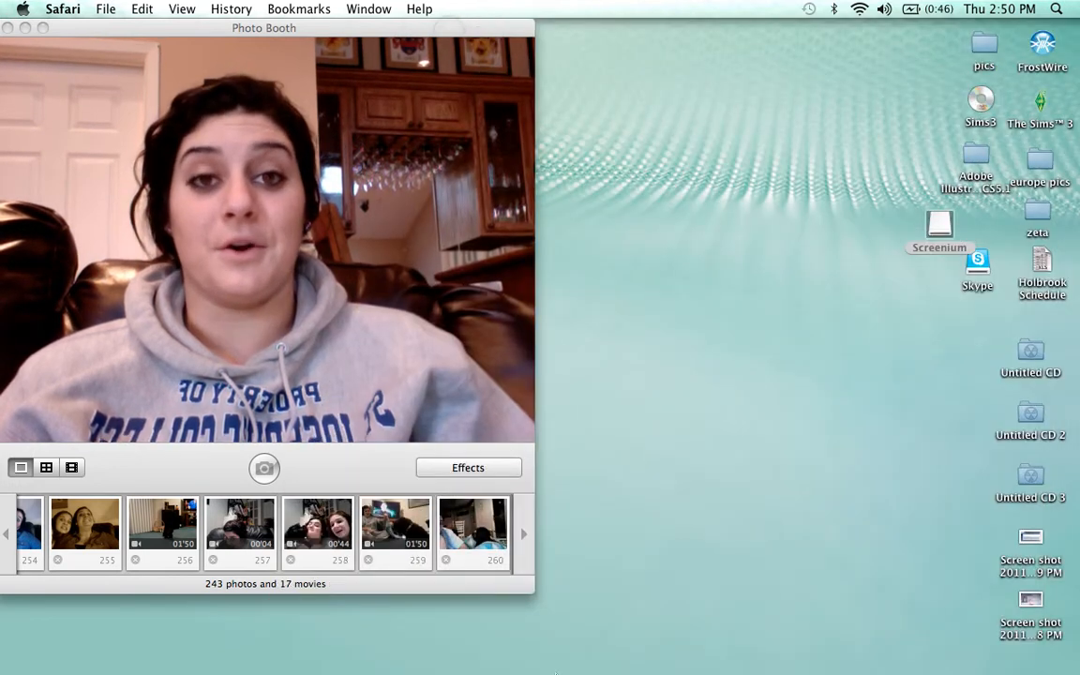
Start a new PowerPoint presentation and delete the title and subtitle placeholders
mouse_move(631, 656)
left_click(668, 656)
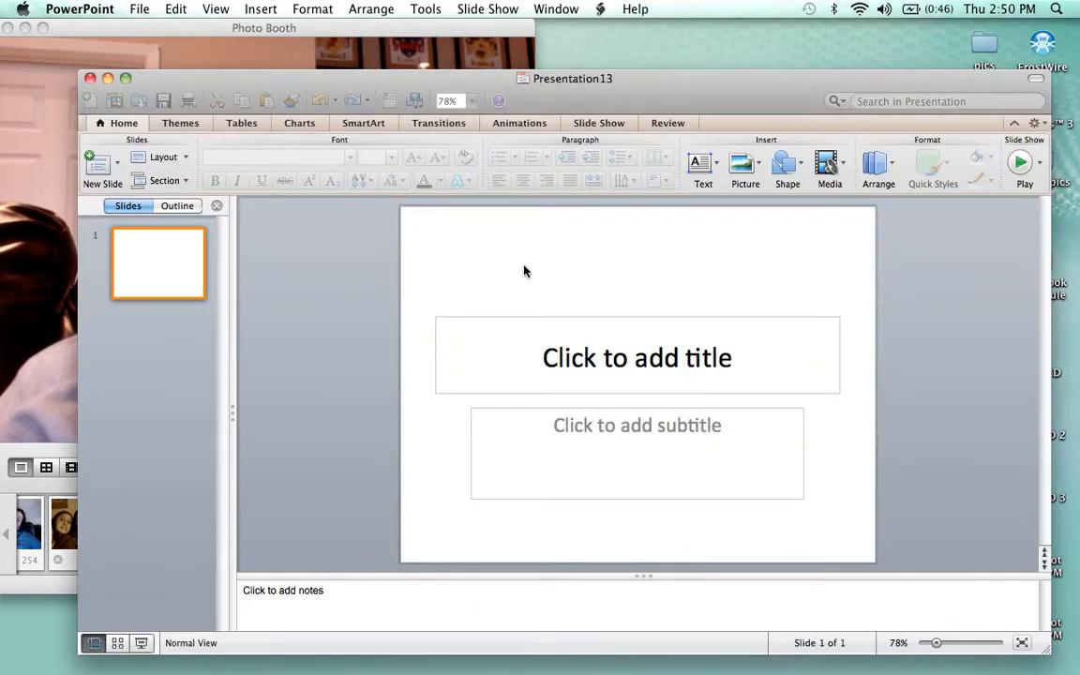
left_click(422, 241)
left_click_drag(738, 501, 850, 541)
key("Delete")
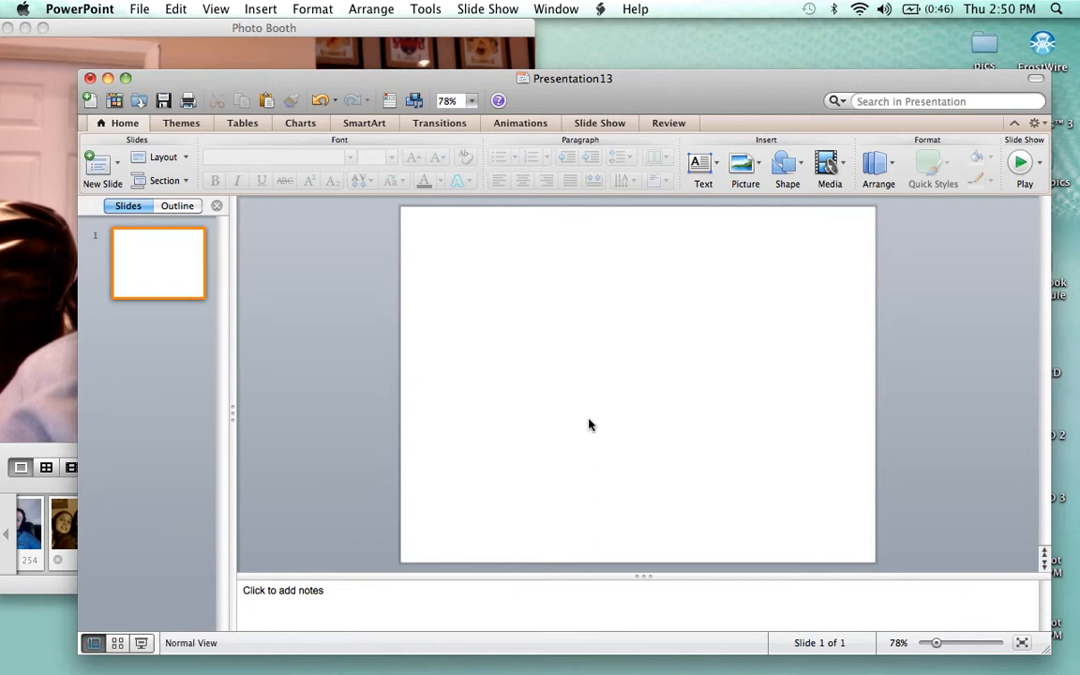
Resize the PowerPoint window to half width and place it beside Photo Booth
left_click_drag(514, 96, 563, 38)
left_click_drag(742, 23, 552, 29)
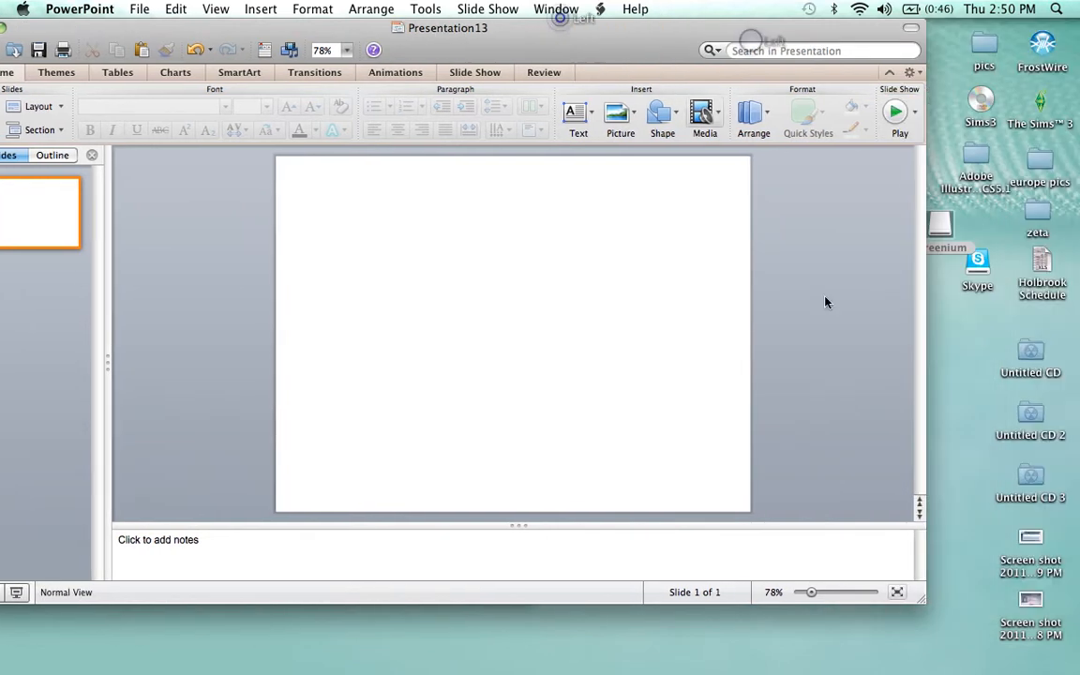
left_click_drag(905, 605, 443, 659)
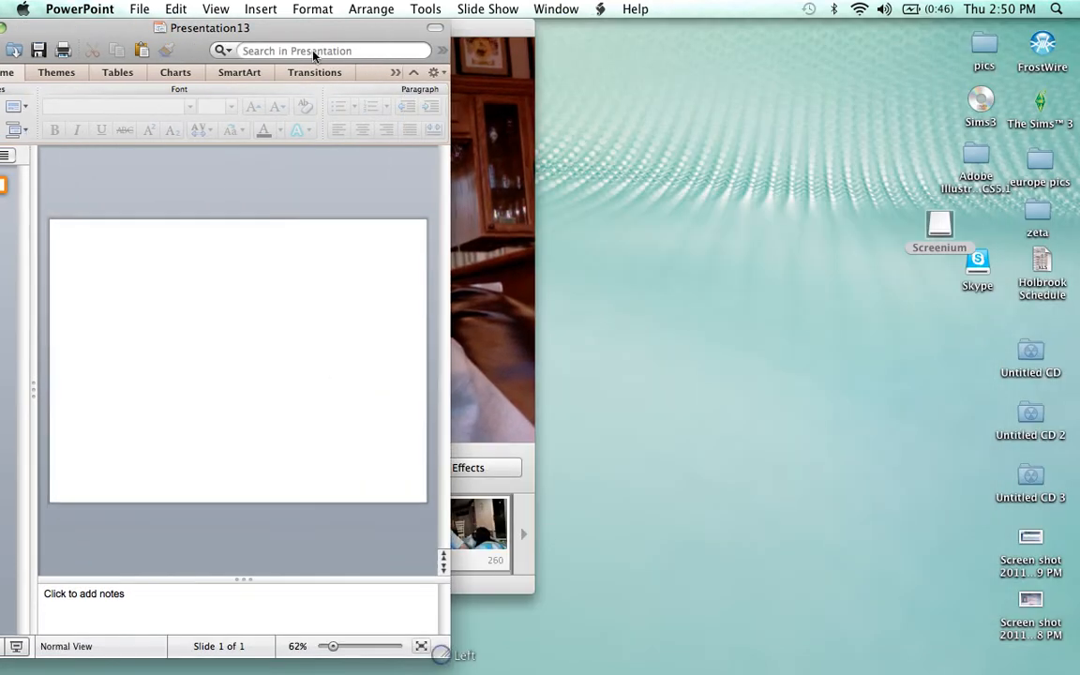
left_click_drag(320, 28, 911, 12)
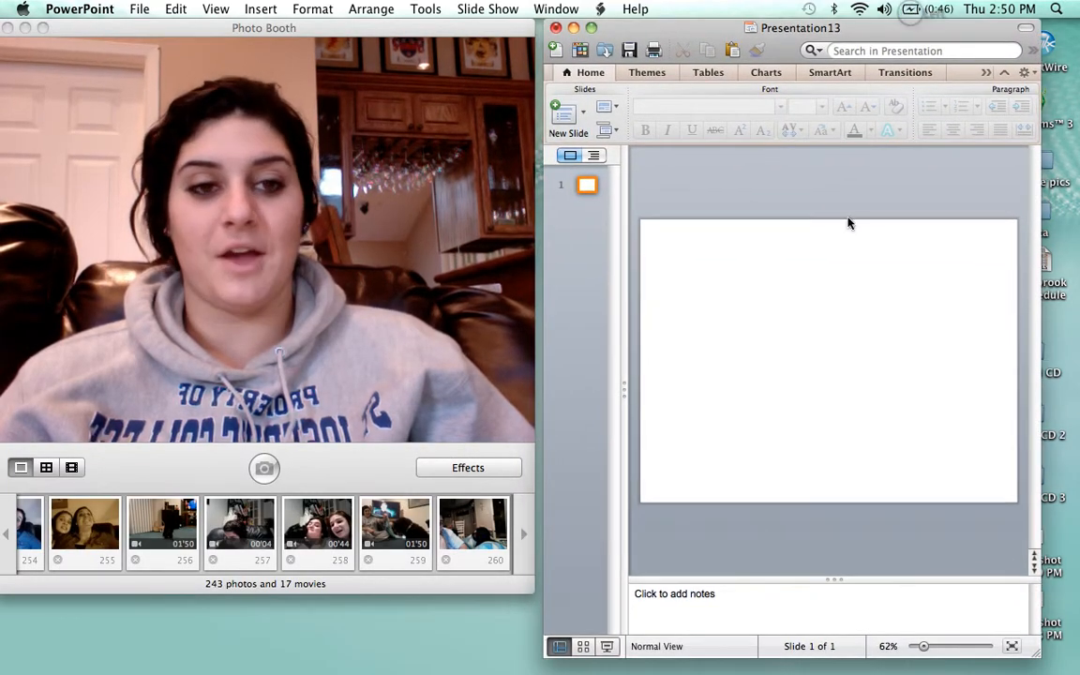
Paste the copied surfing flip-book sheet onto the blank slide and select the picture
right_click(801, 294)
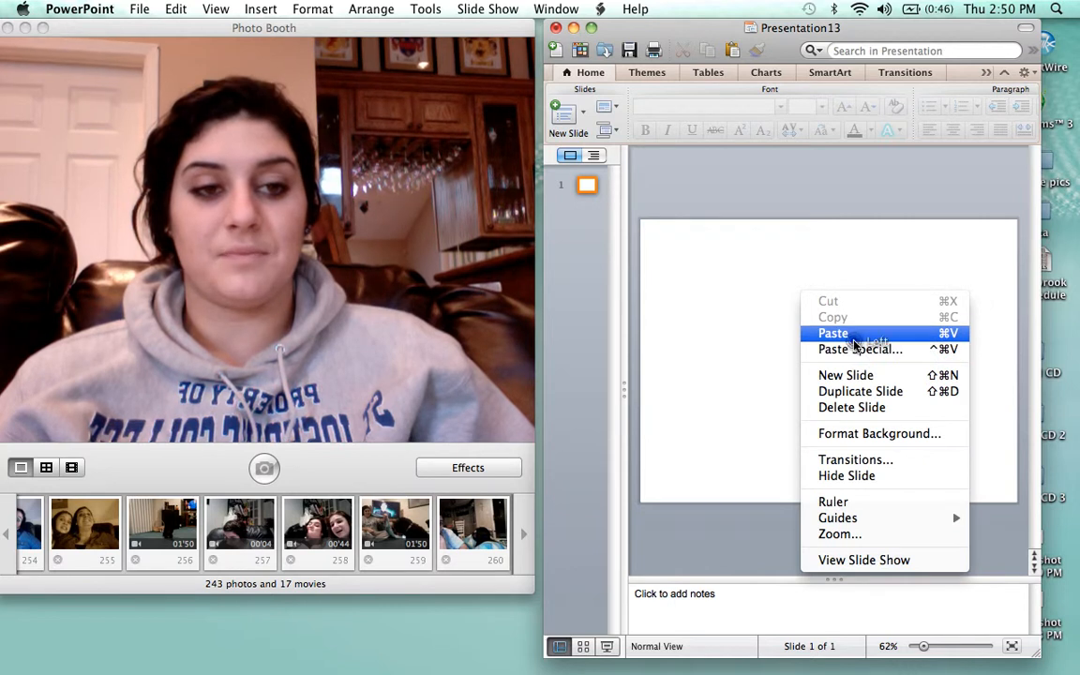
left_click(855, 335)
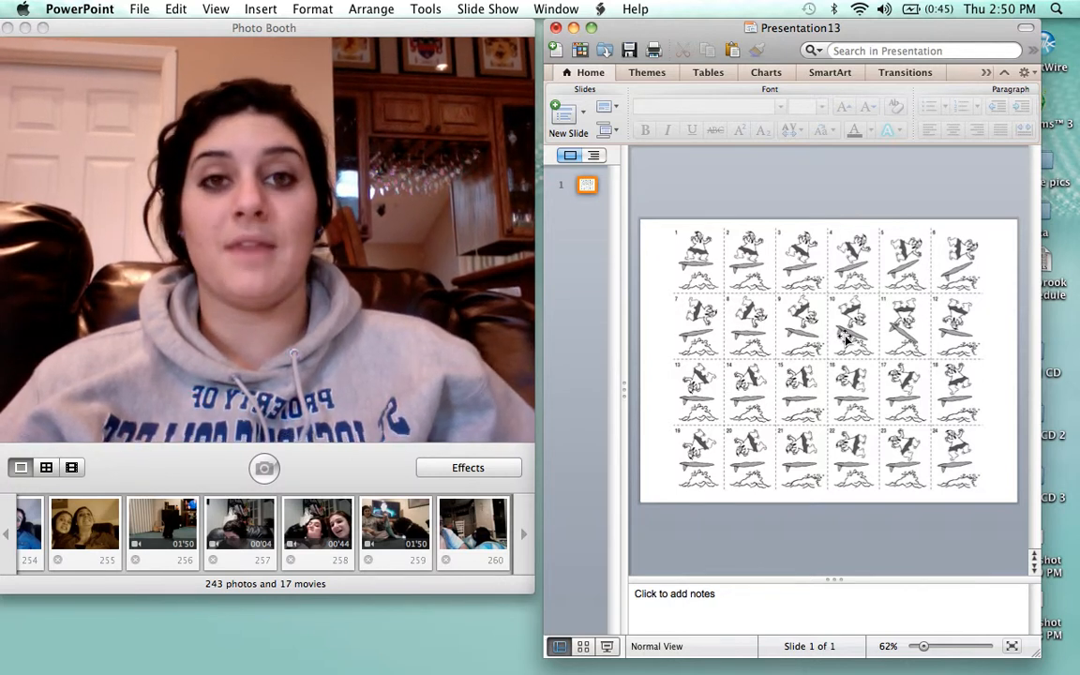
left_click(849, 333)
Move the pasted flip-book picture back onto the slide
left_click_drag(845, 336, 715, 298)
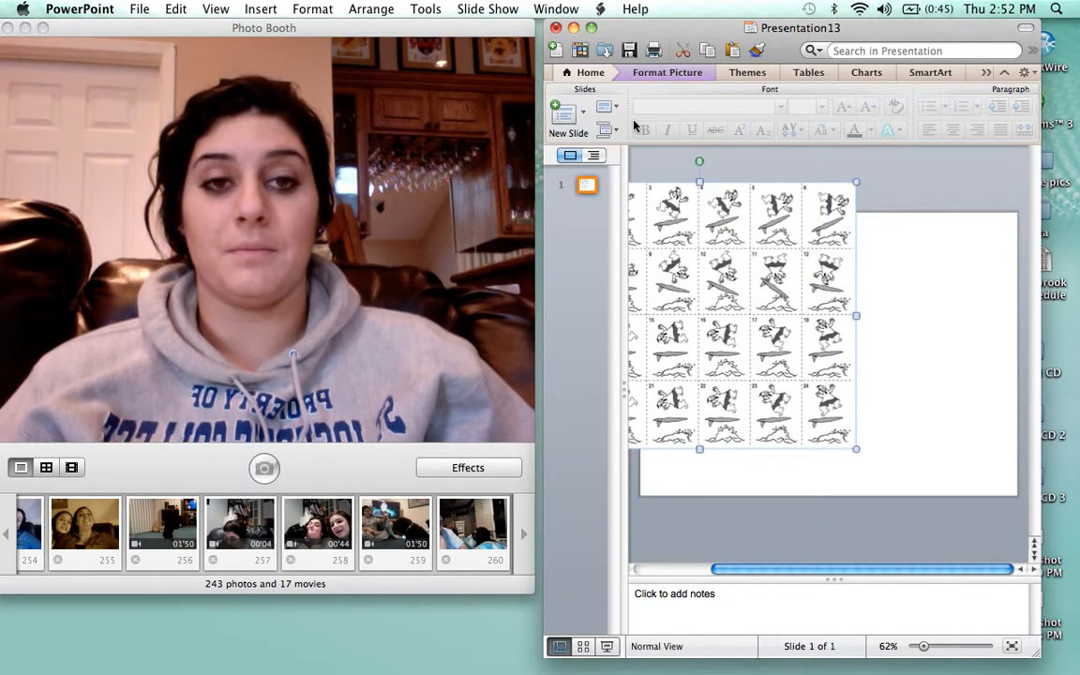
left_click(661, 74)
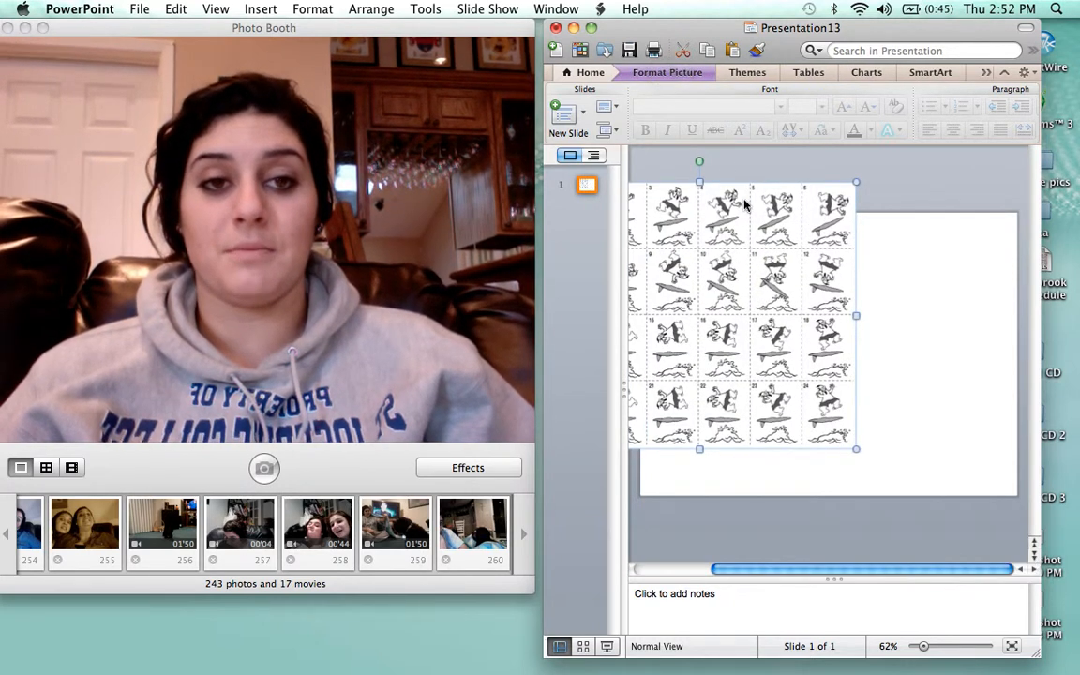
left_click_drag(746, 205, 865, 256)
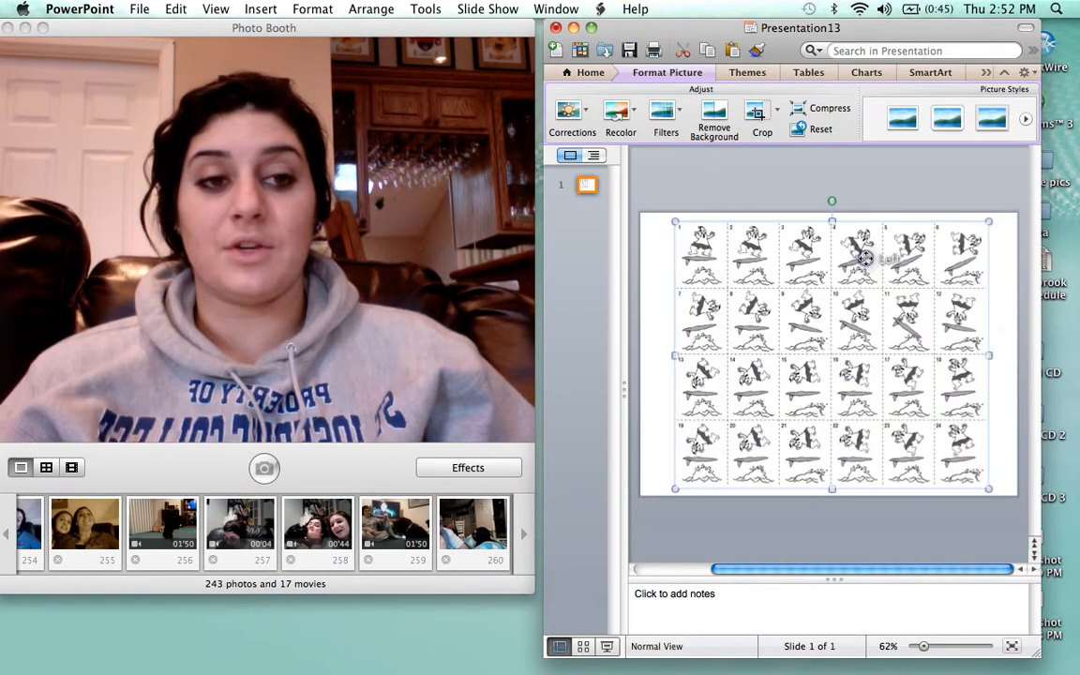
Crop the picture down to surfer frame 1 alone, then paste a fresh full sheet
left_click(758, 114)
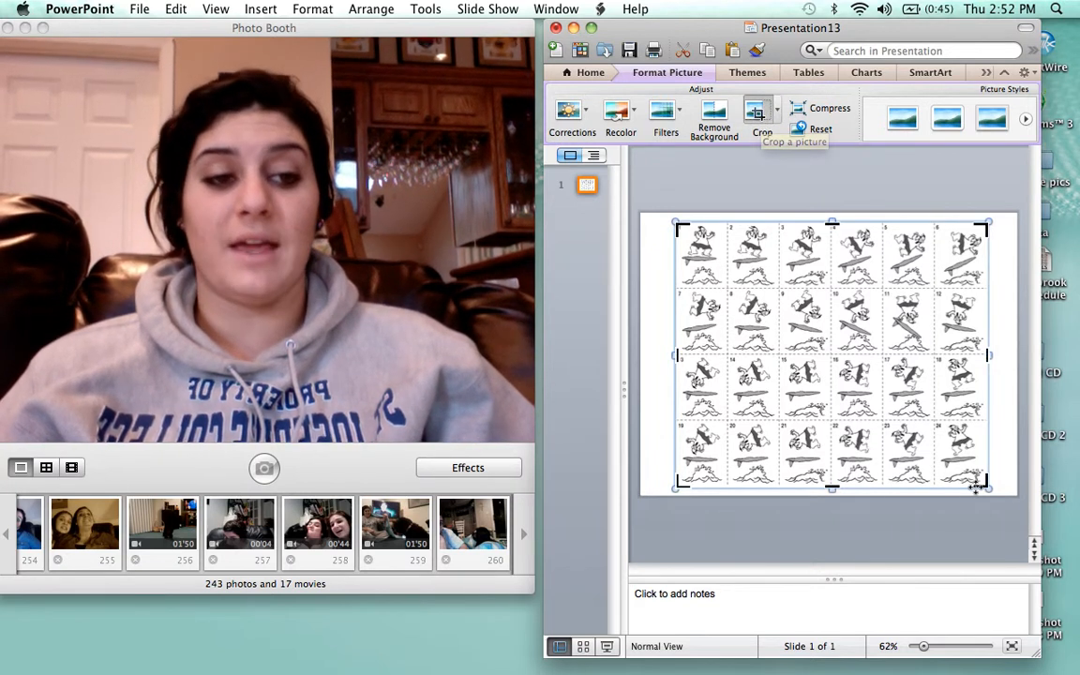
left_click_drag(982, 485, 723, 289)
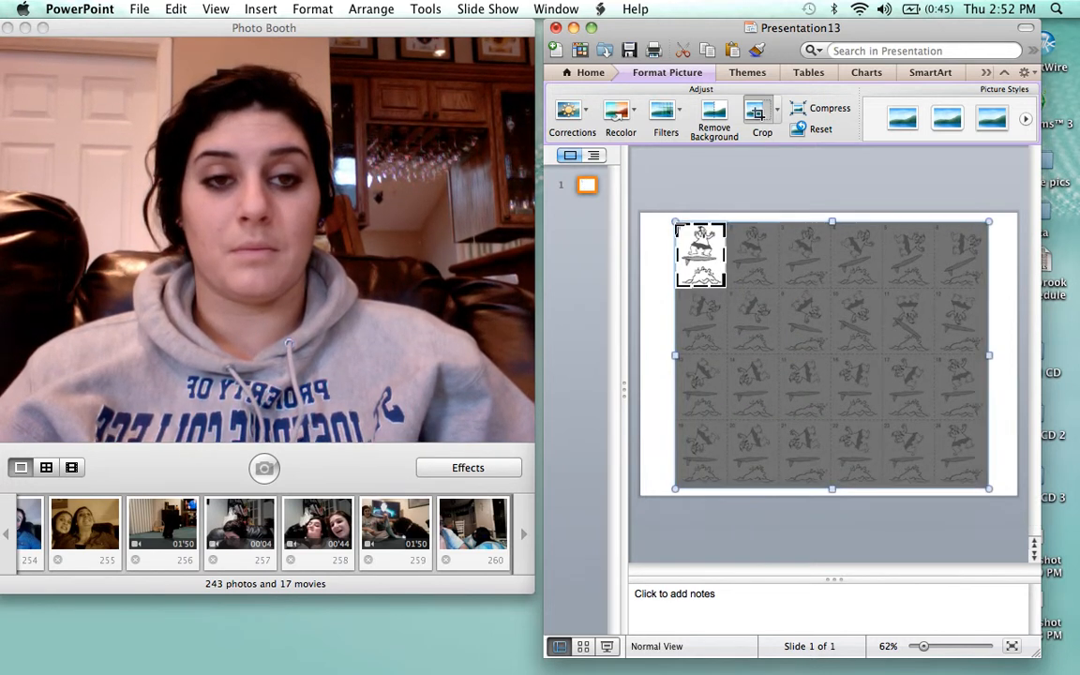
mouse_move(674, 224)
left_mouse_down()
mouse_move(641, 225)
mouse_move(683, 224)
left_mouse_up()
left_click(701, 182)
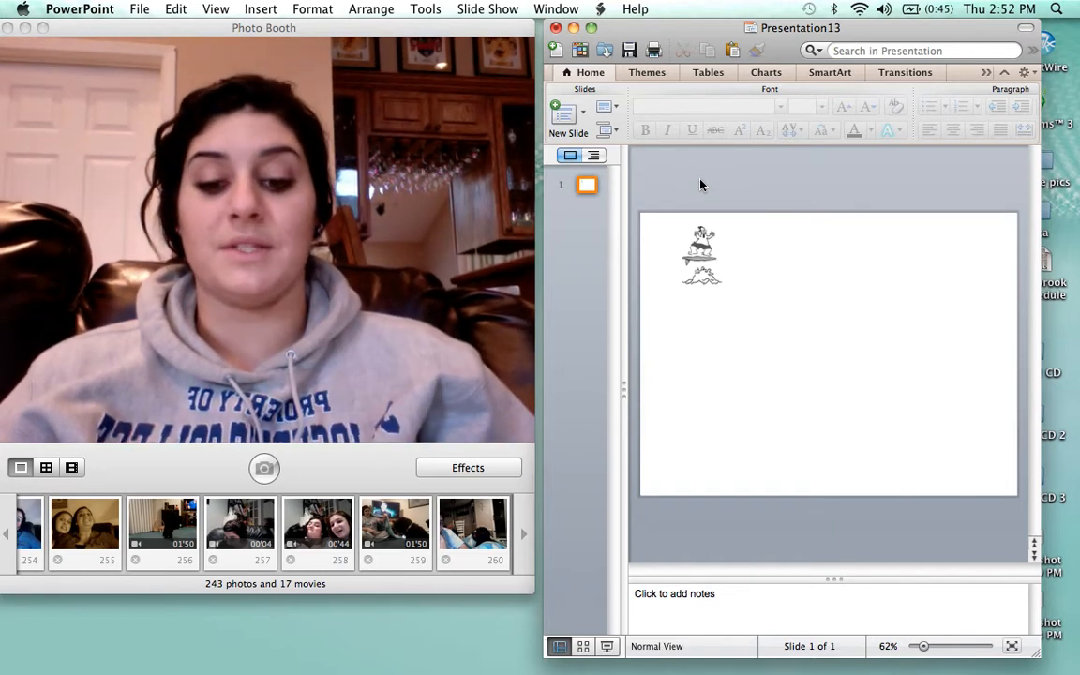
key("super+v")
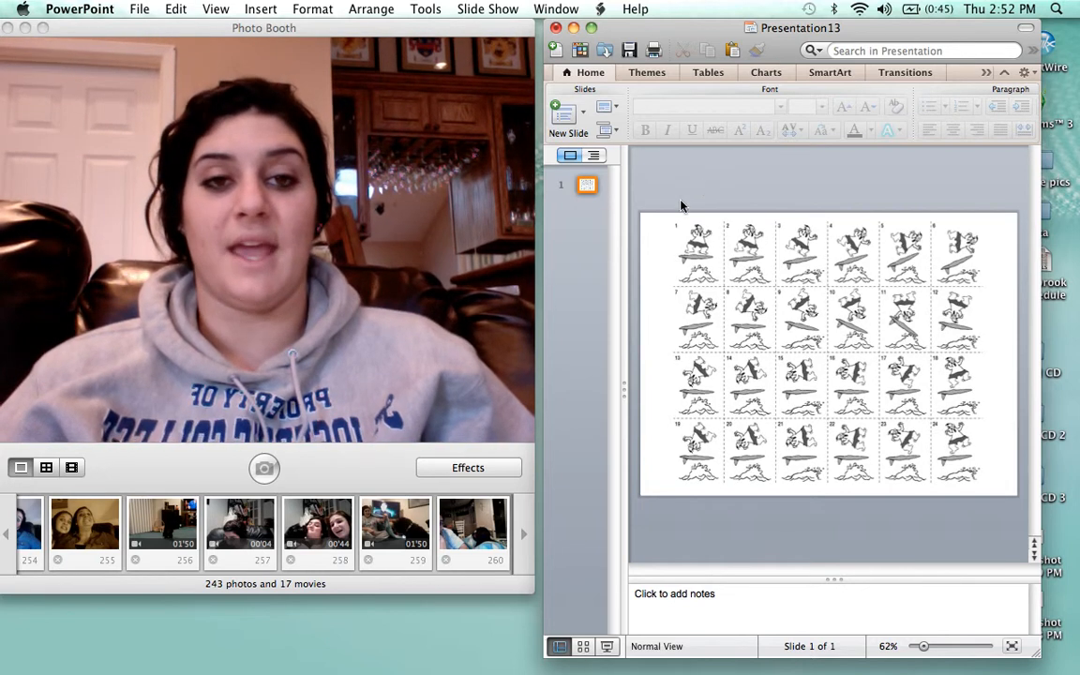
Crop the newly pasted sheet to surfer frame 2 beside frame 1, then paste another sheet
left_click(804, 345)
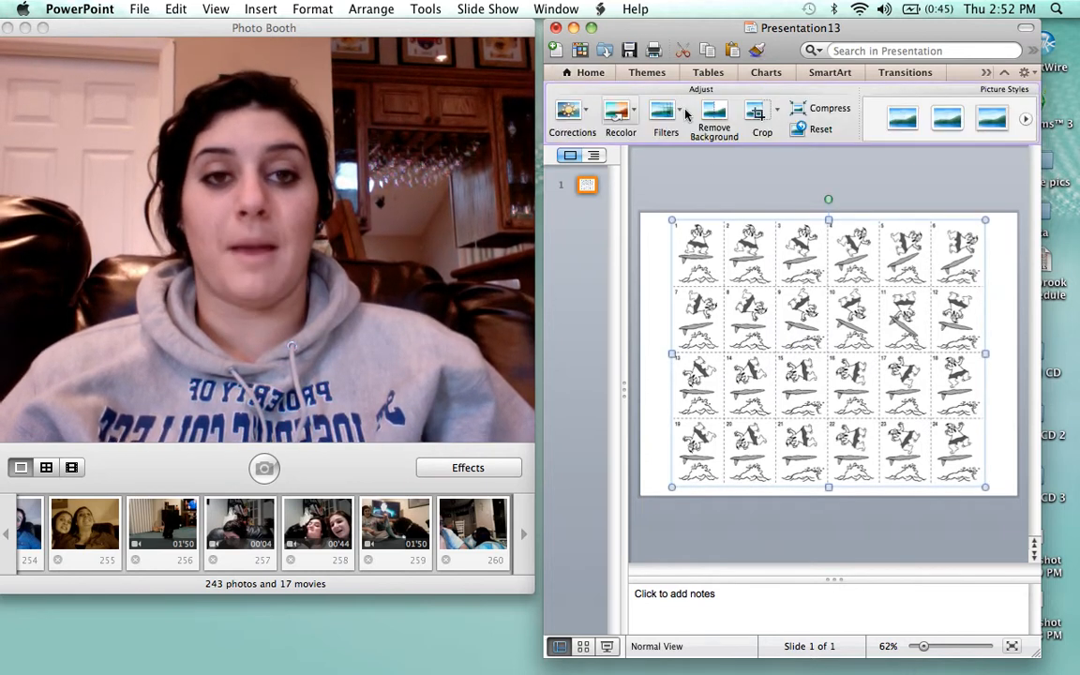
left_click(754, 115)
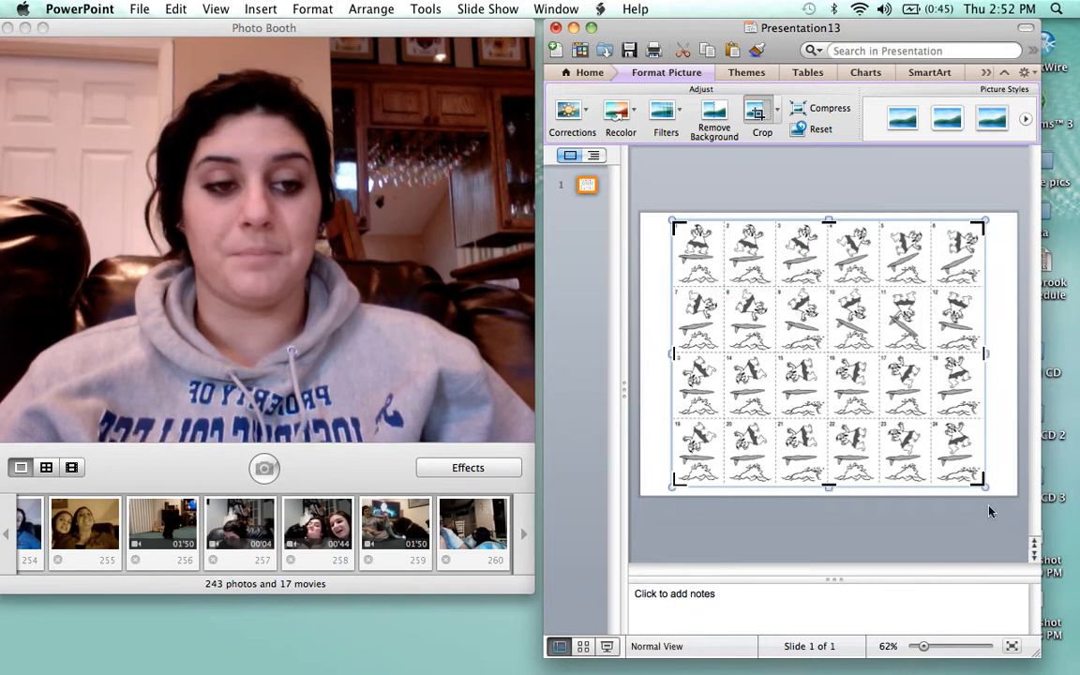
left_click_drag(981, 483, 774, 287)
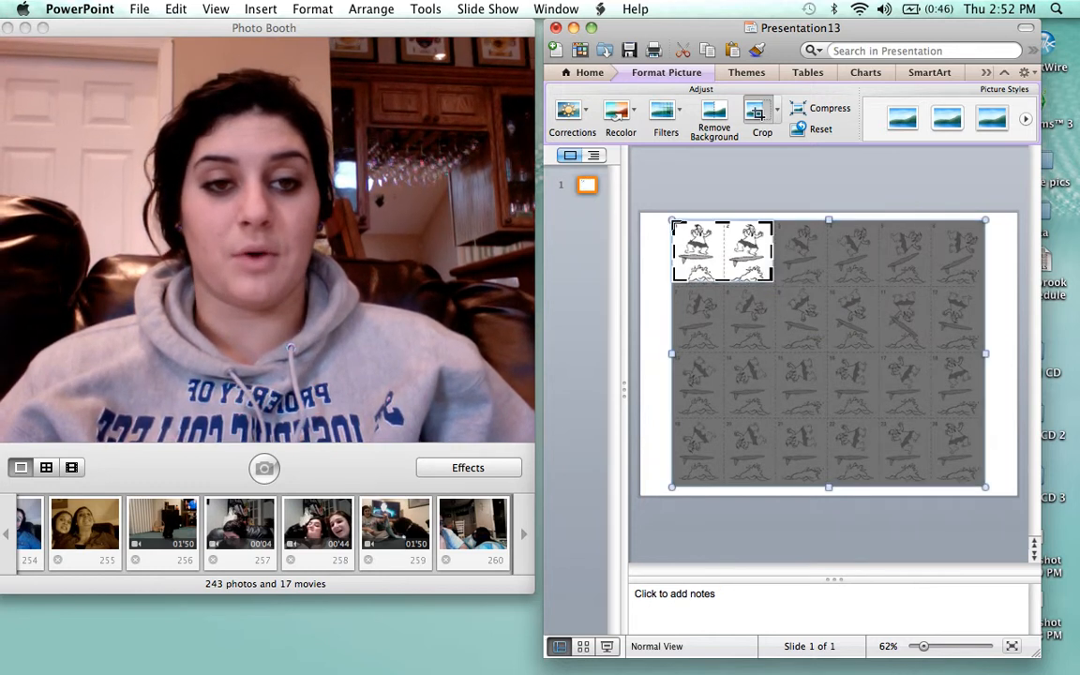
left_click_drag(672, 221, 732, 224)
left_click(711, 159)
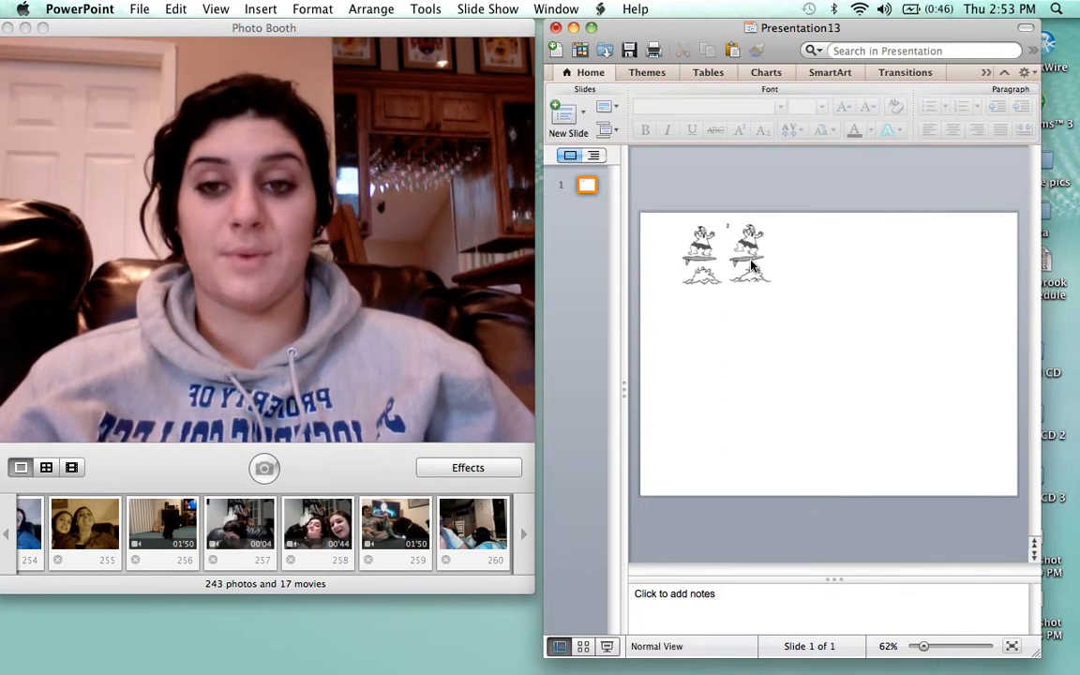
key("super+z")
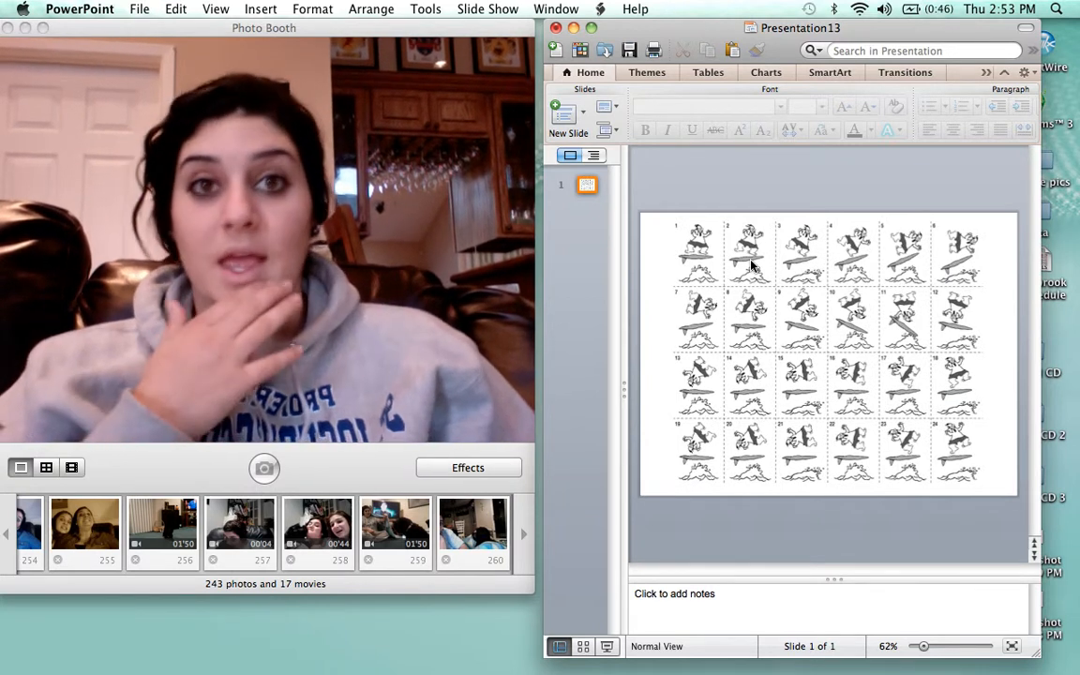
Switch to the surfing animation.pptx window and select its first surfer frame
left_click(574, 28)
mouse_move(379, 671)
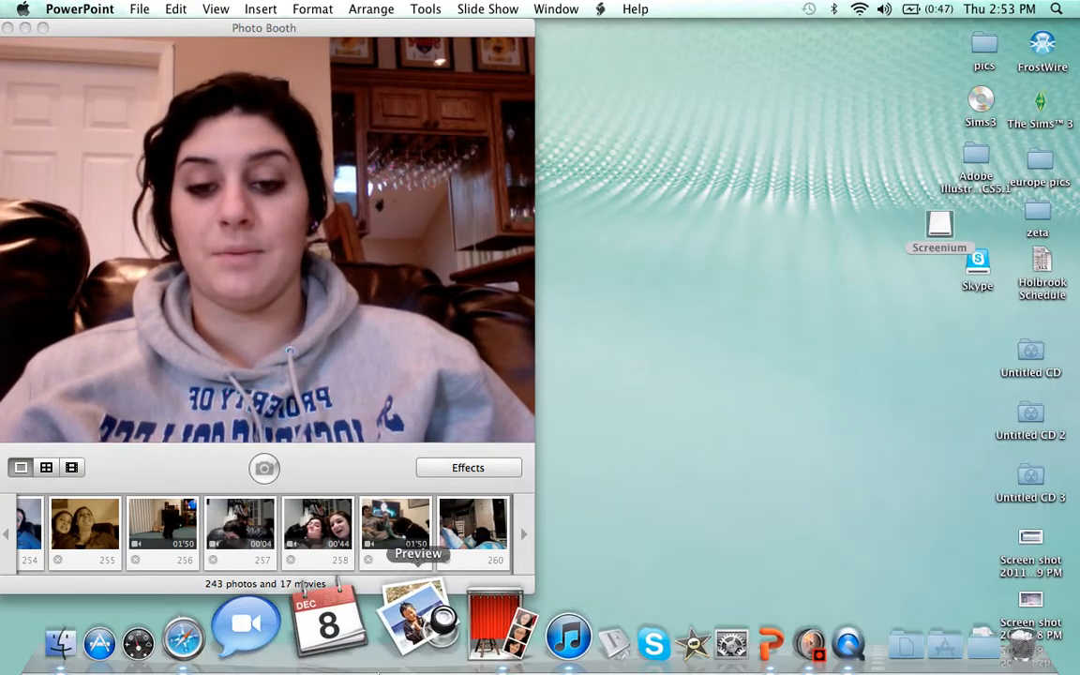
key("F3")
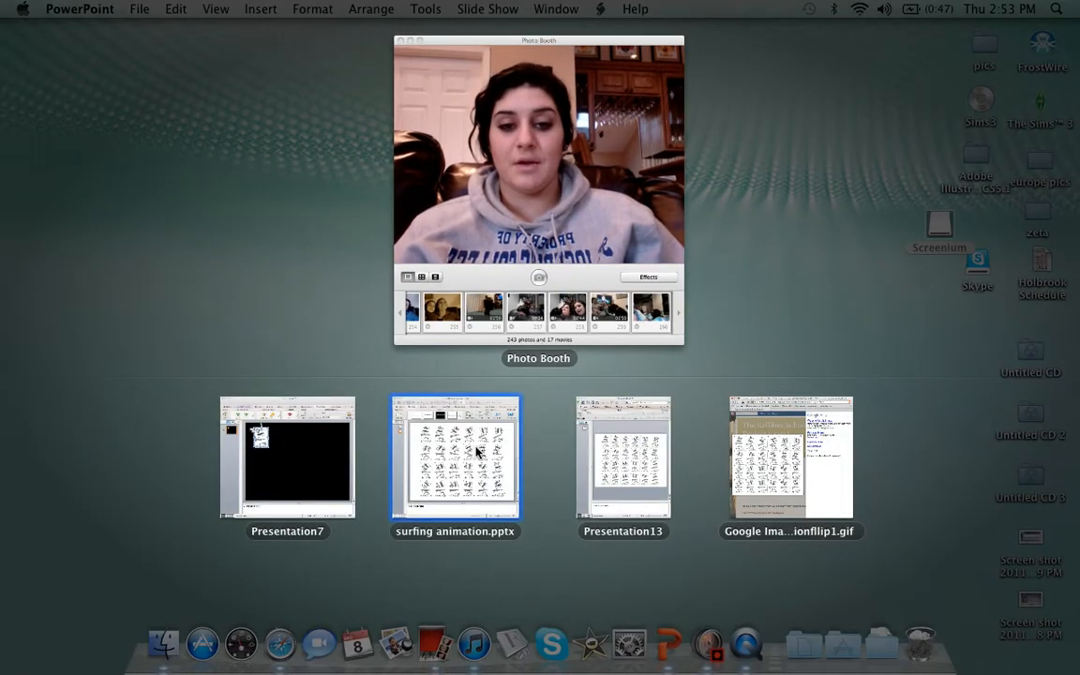
left_click(429, 461)
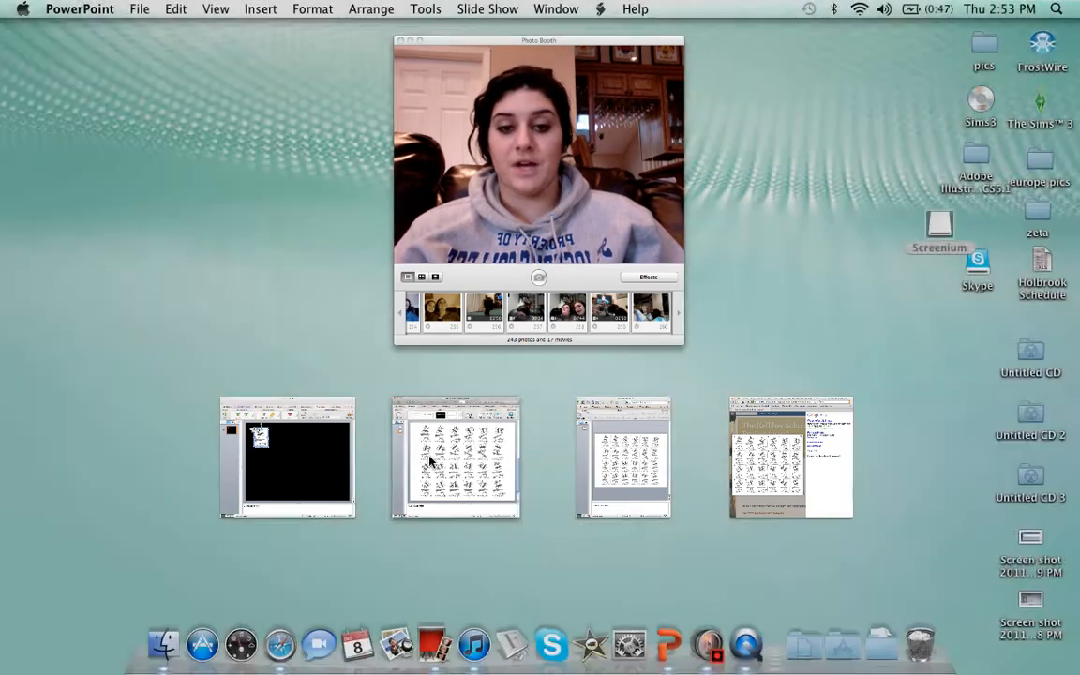
left_click(598, 227)
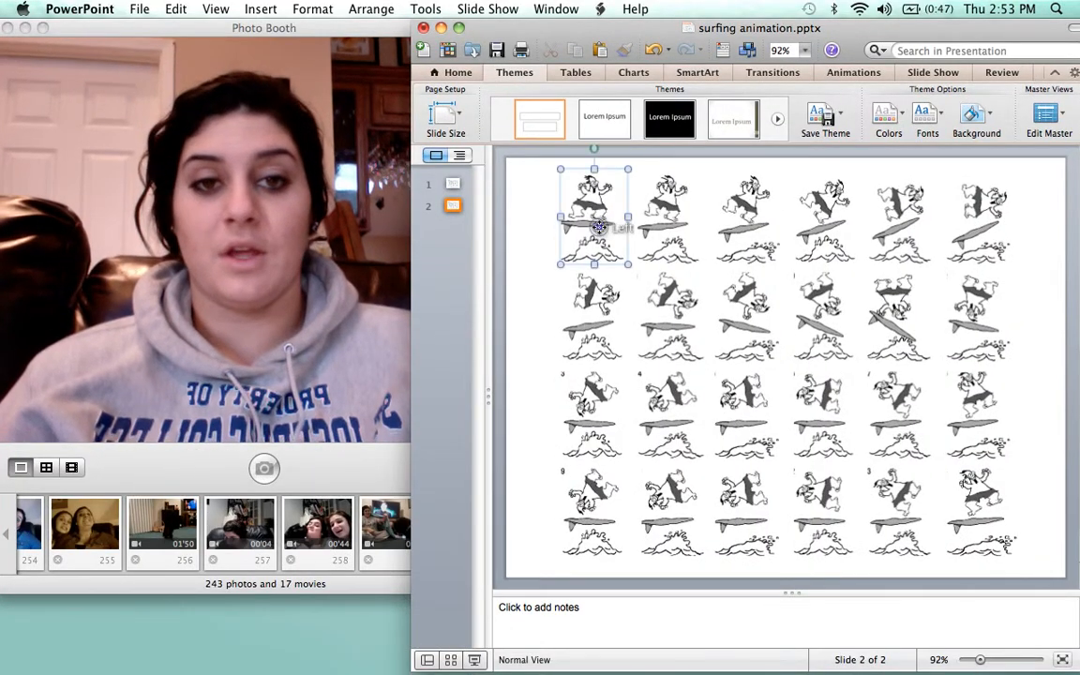
left_click(700, 223)
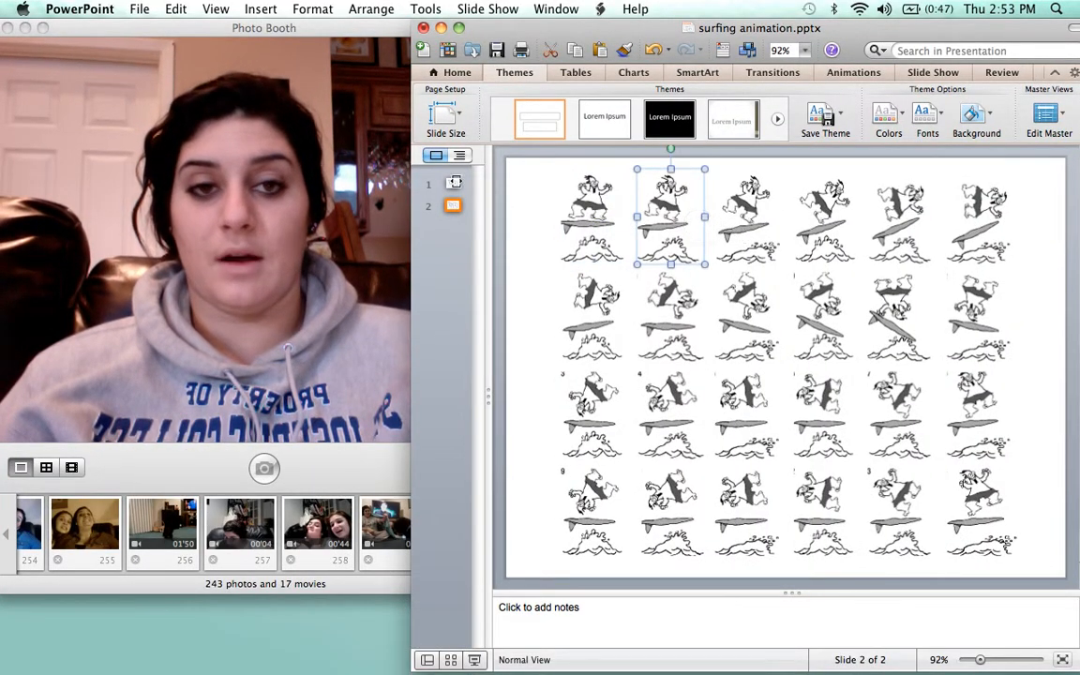
left_click(736, 216)
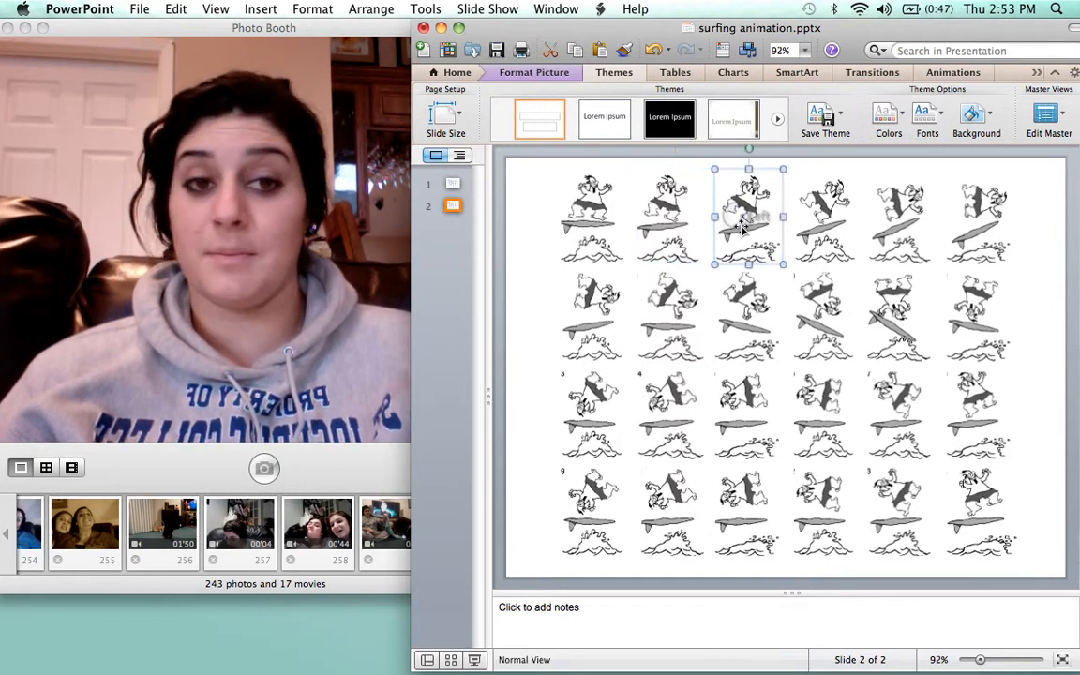
left_click(659, 218)
left_click(567, 230)
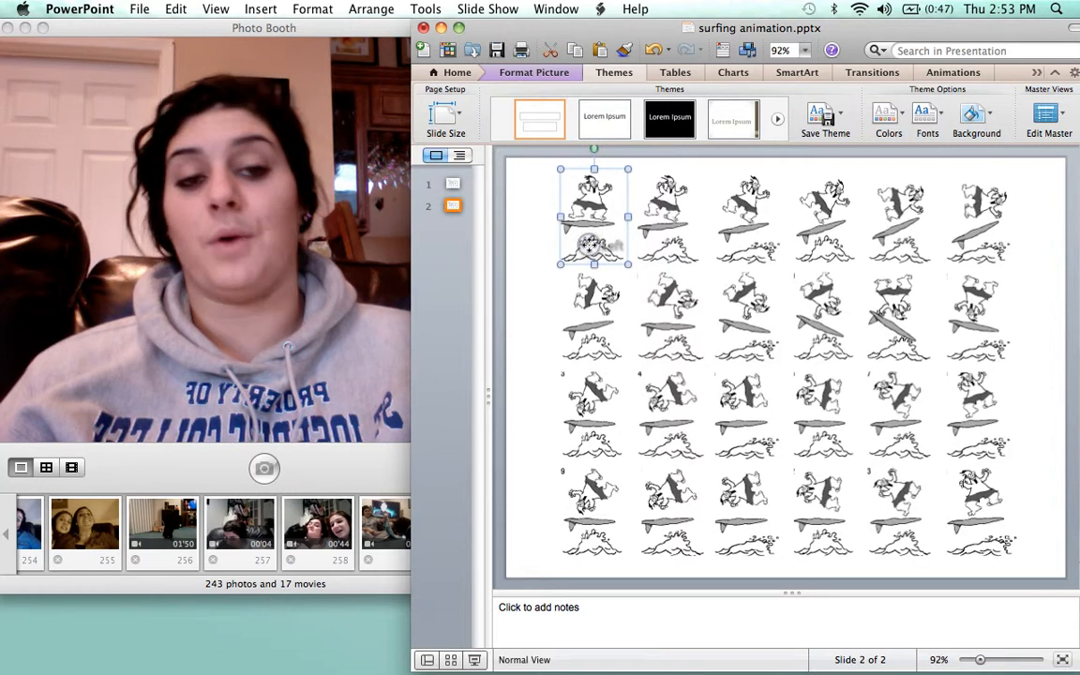
left_click(771, 219)
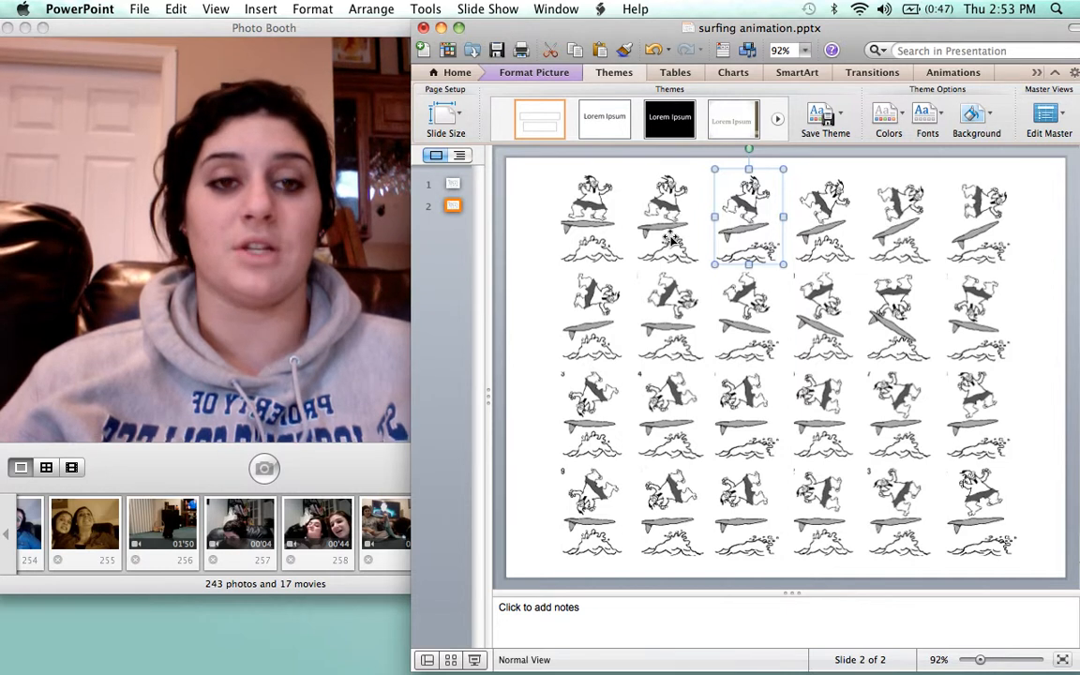
left_click(598, 225)
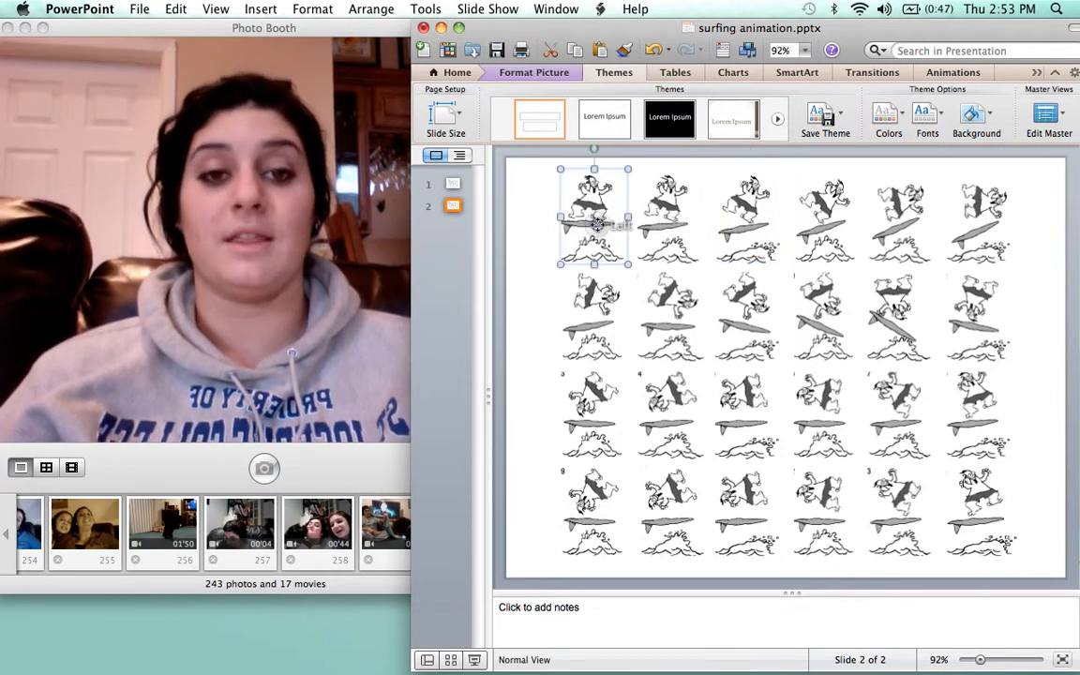
Open the Animations tab and return to slide 2
left_click(954, 73)
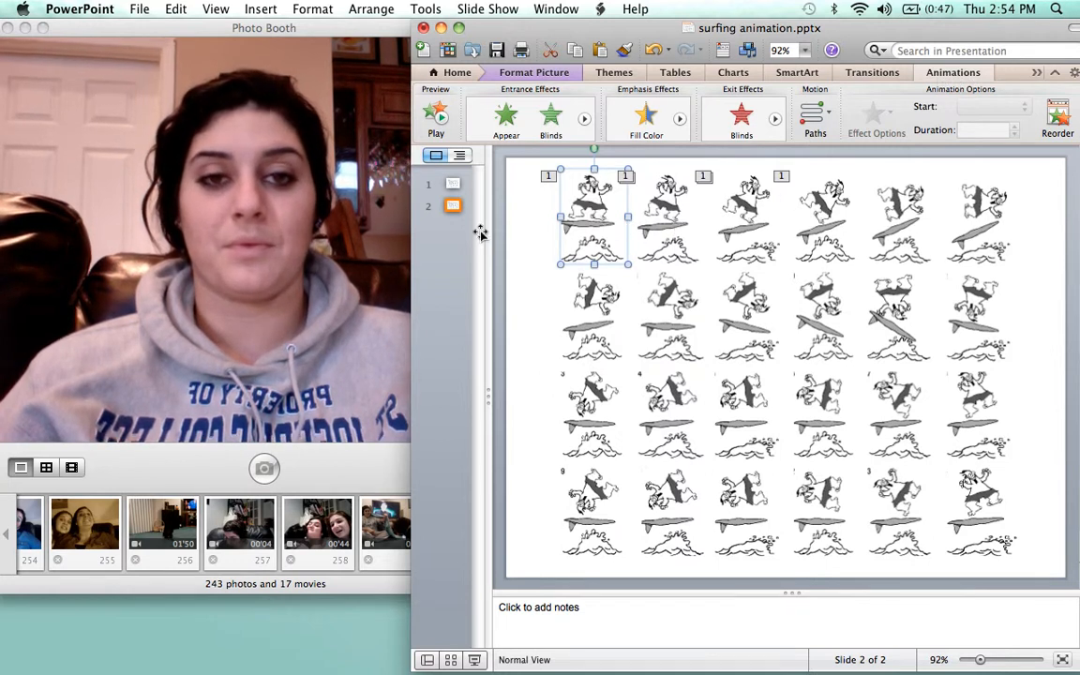
left_click(452, 185)
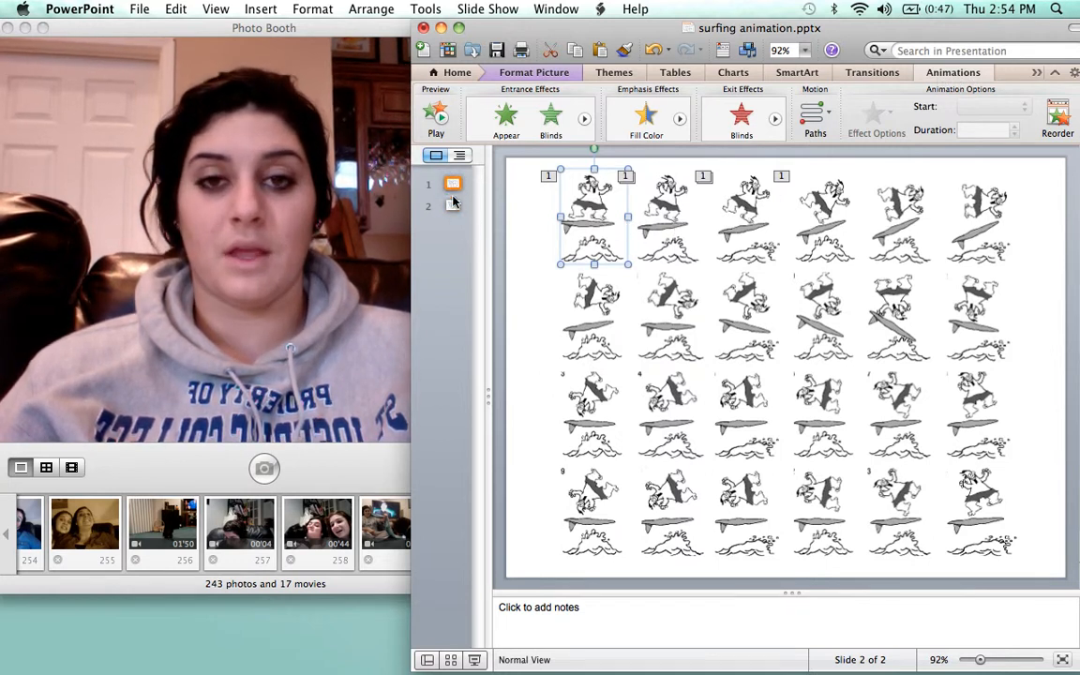
left_click(452, 206)
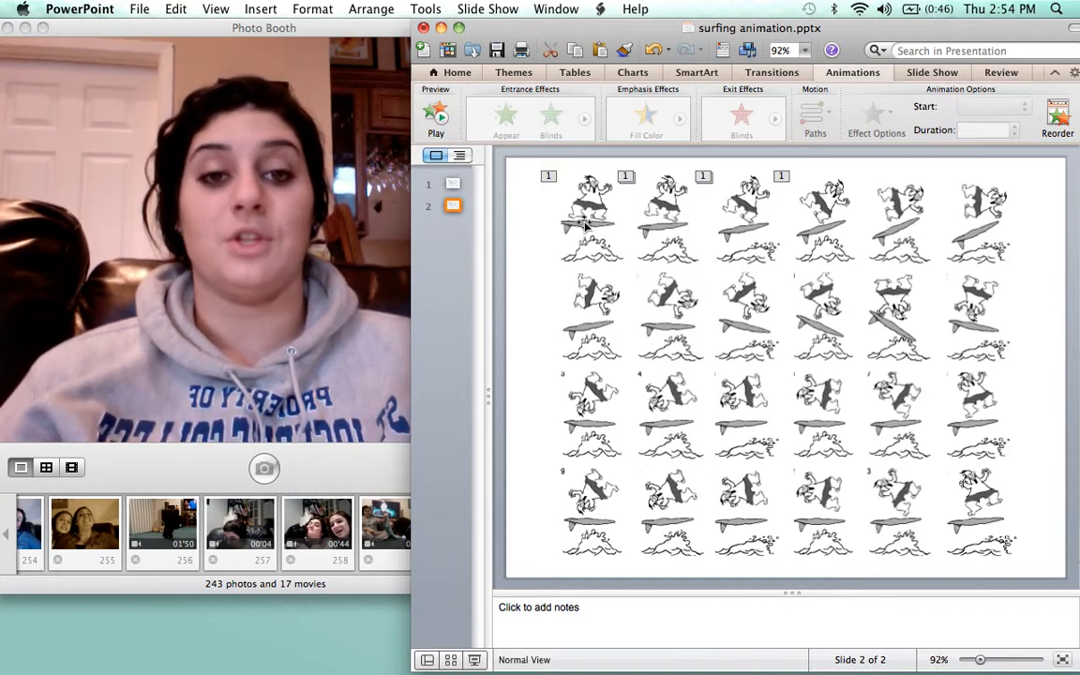
Give the first surfer frame a Disappear exit effect
left_click(583, 226)
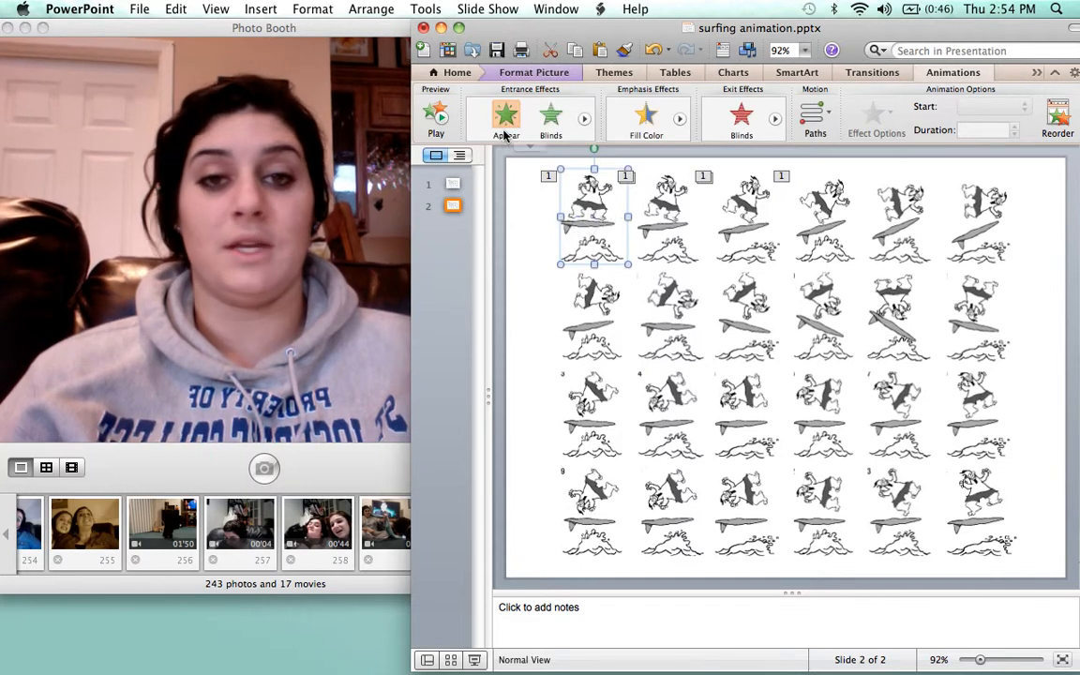
left_click(776, 119)
left_click(776, 119)
left_click(775, 119)
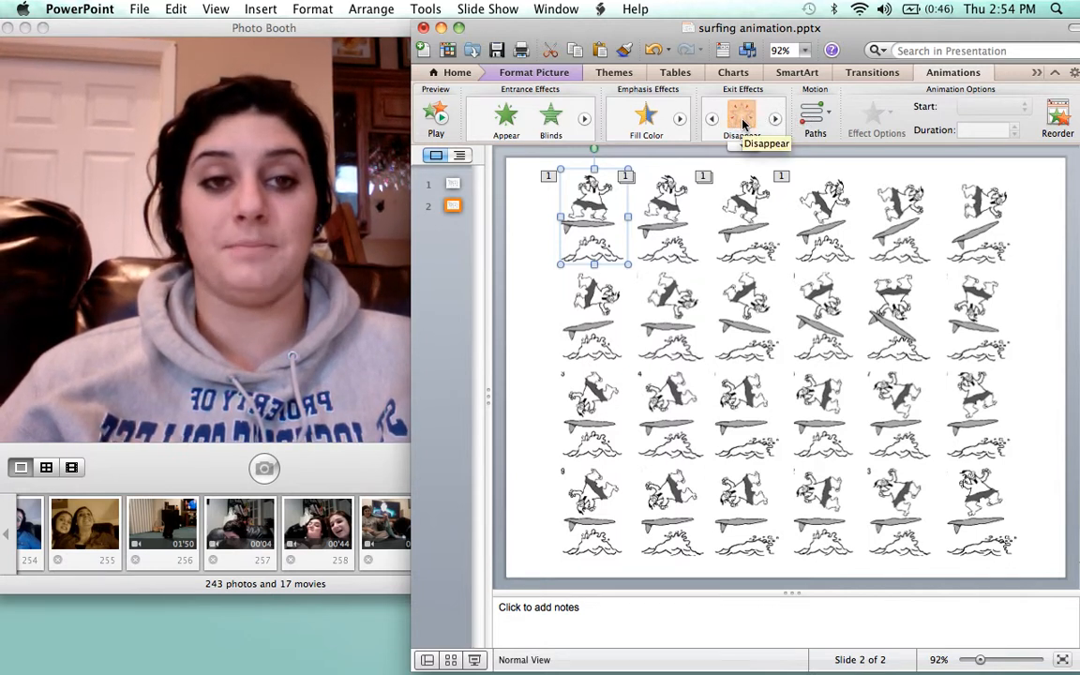
left_click(742, 119)
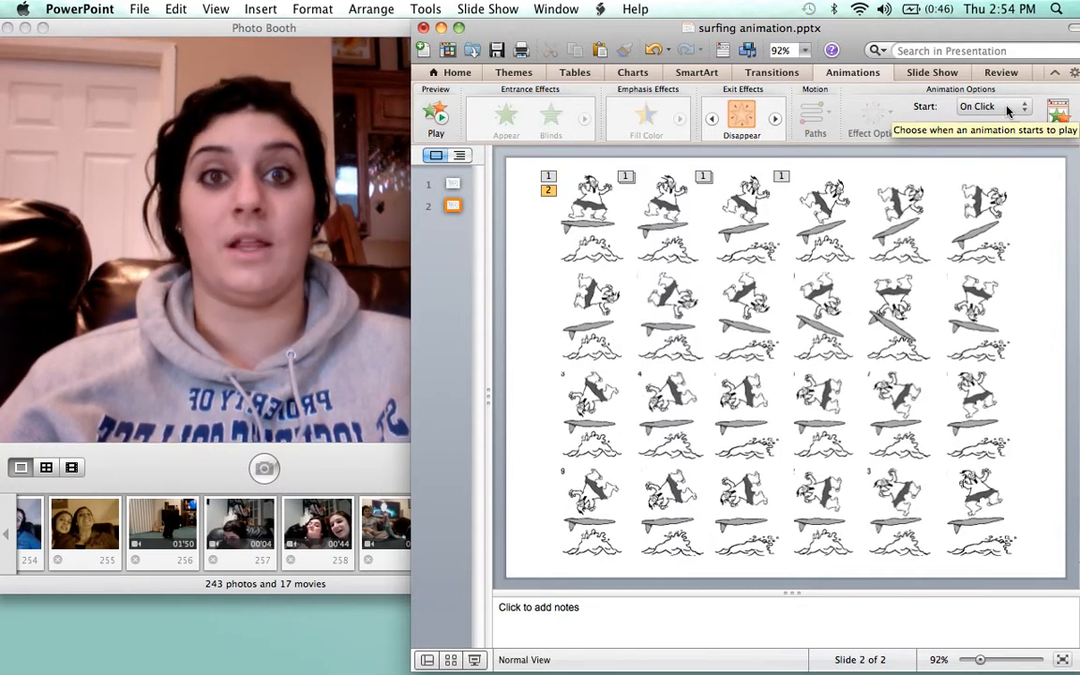
left_click(662, 230)
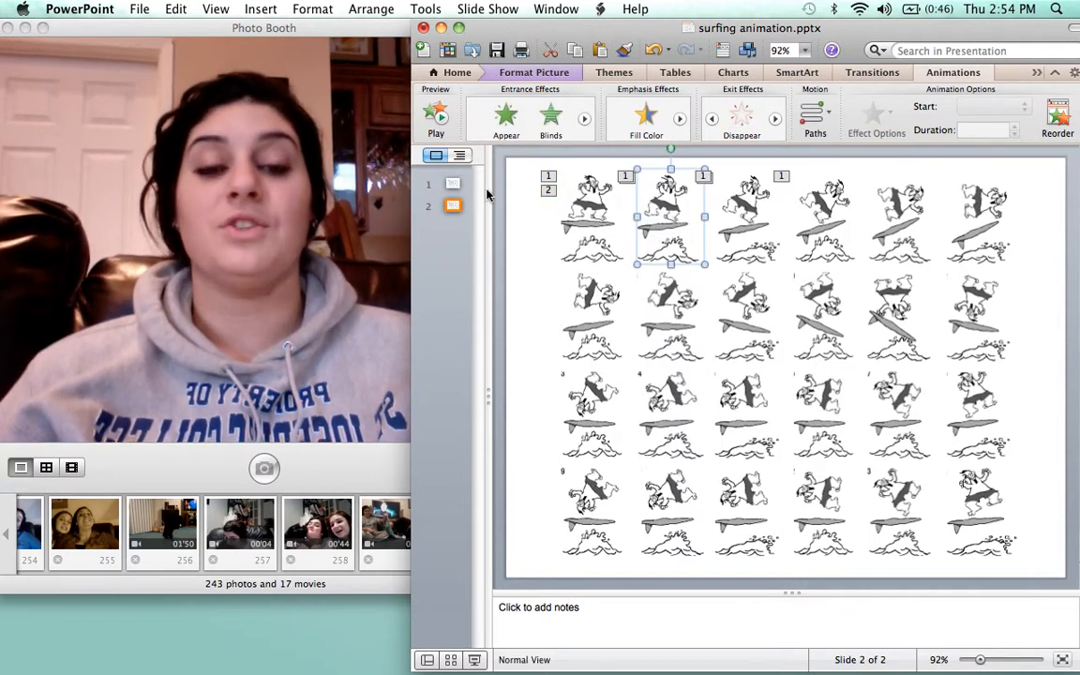
Give the second surfer frame an Appear entrance starting With Previous
left_click(494, 122)
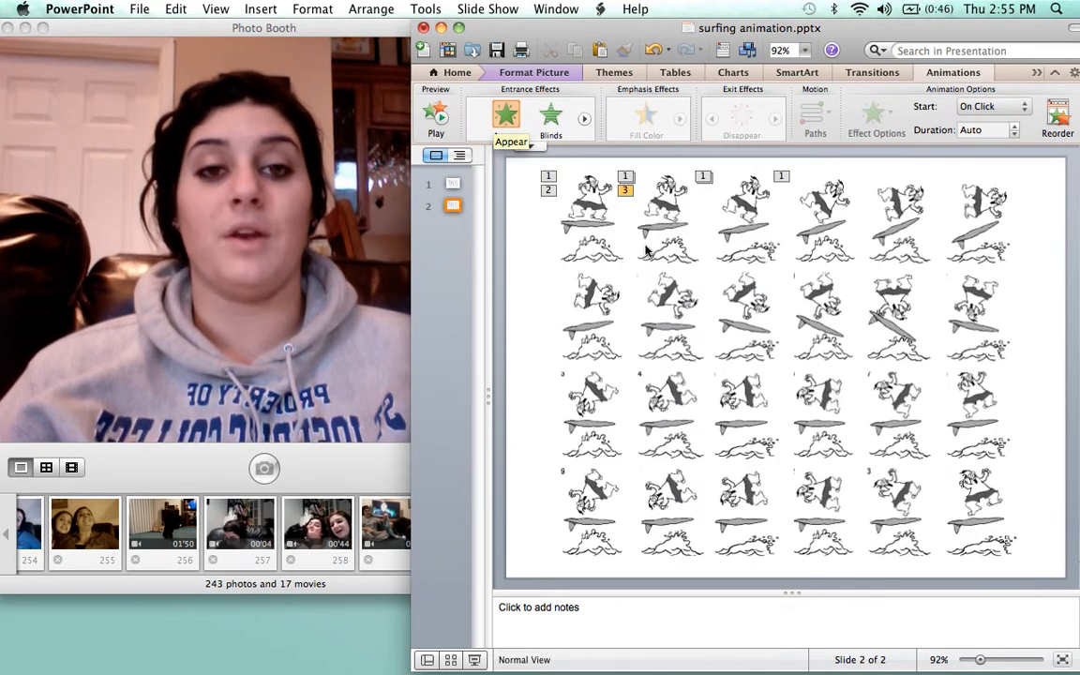
left_click(978, 166)
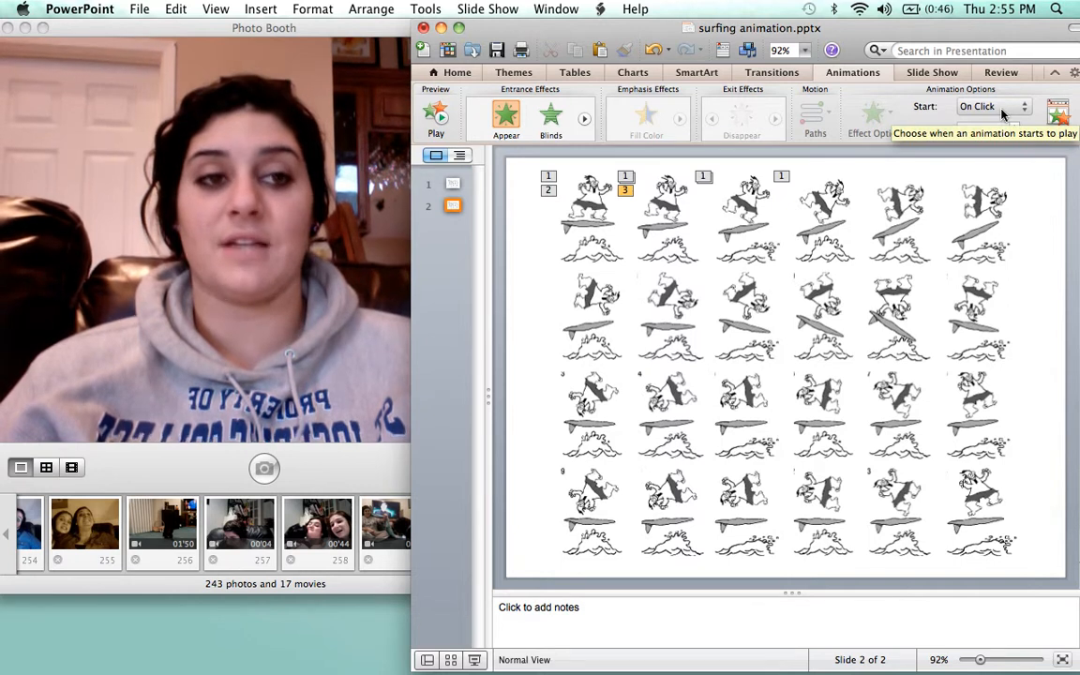
left_click(1002, 109)
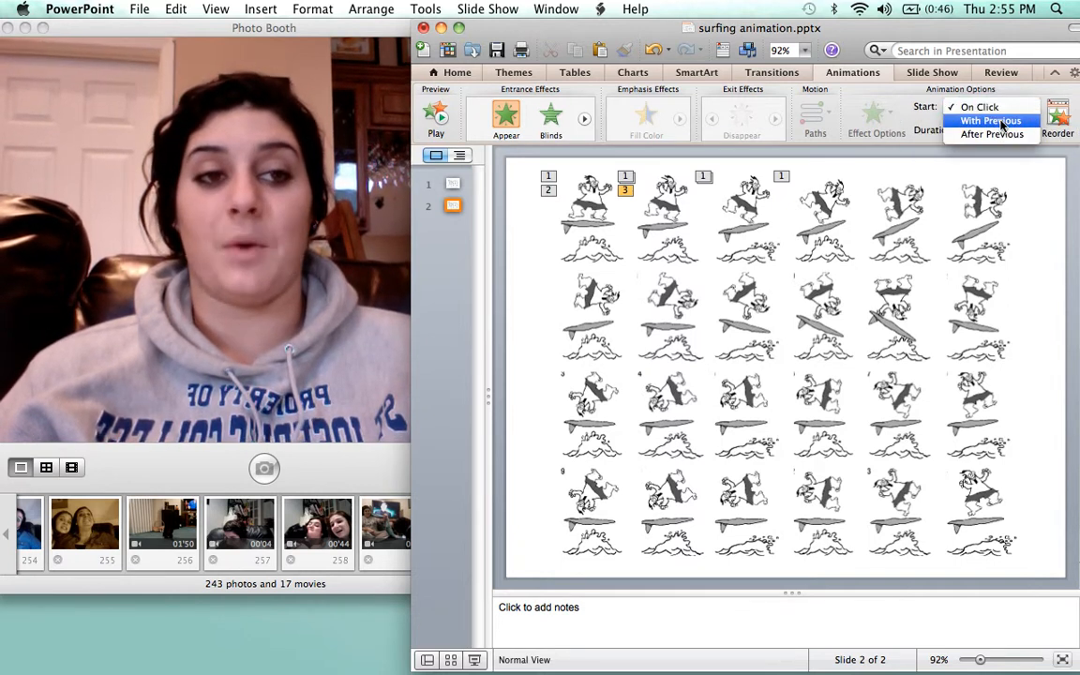
left_click(1002, 123)
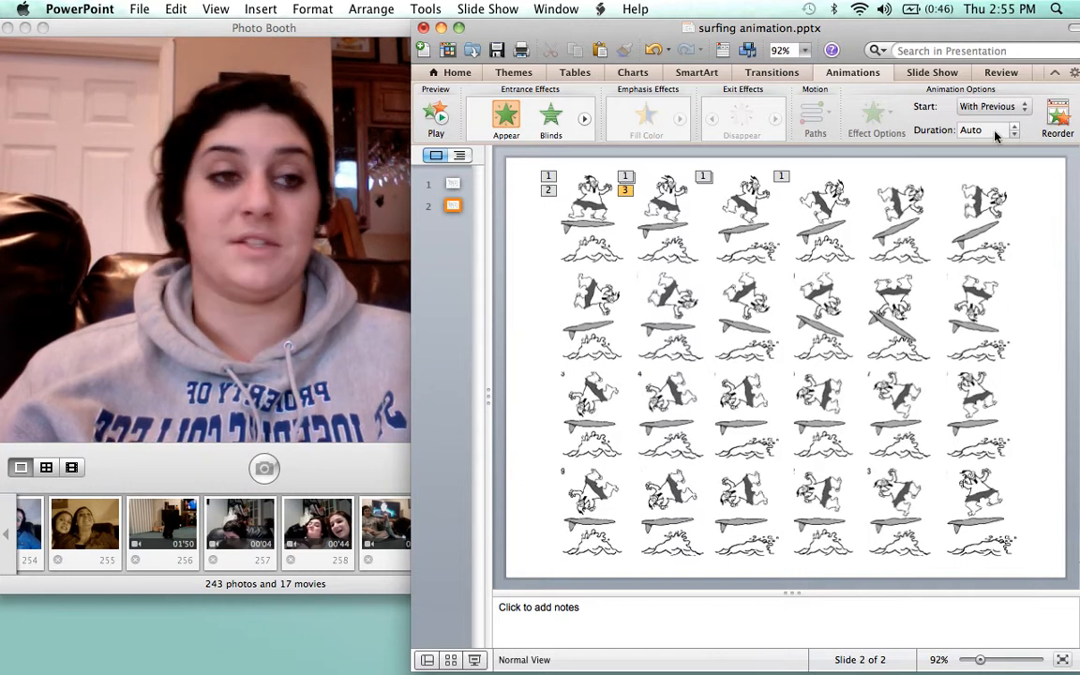
Add a Disappear exit to the second frame, After Previous, 0.10-second duration
left_click(664, 221)
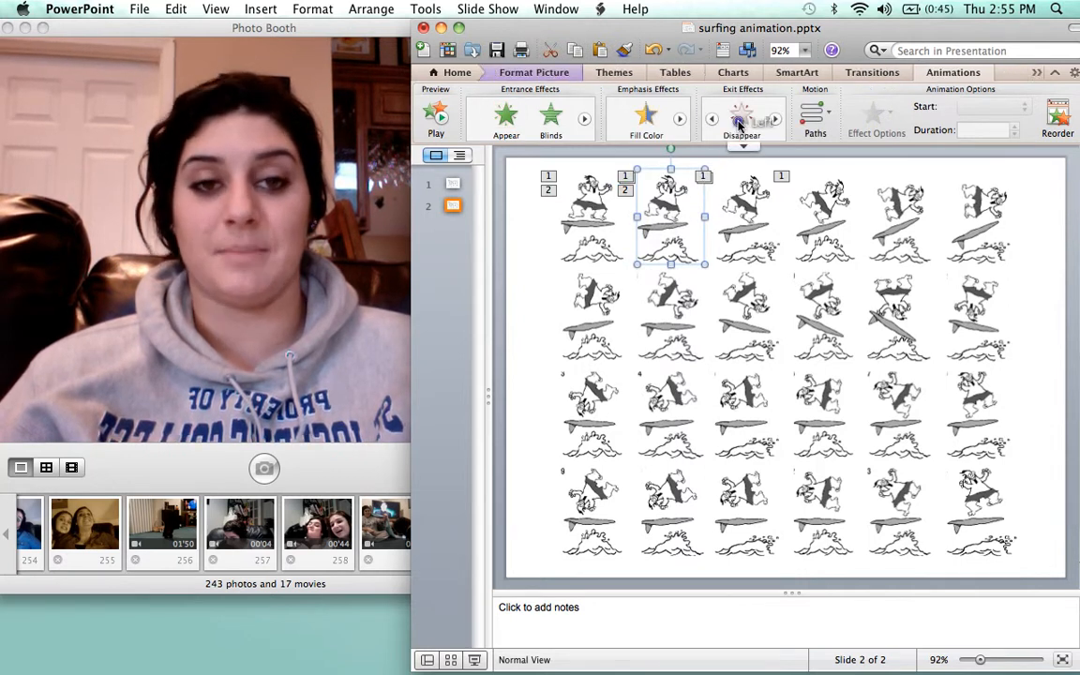
left_click(739, 120)
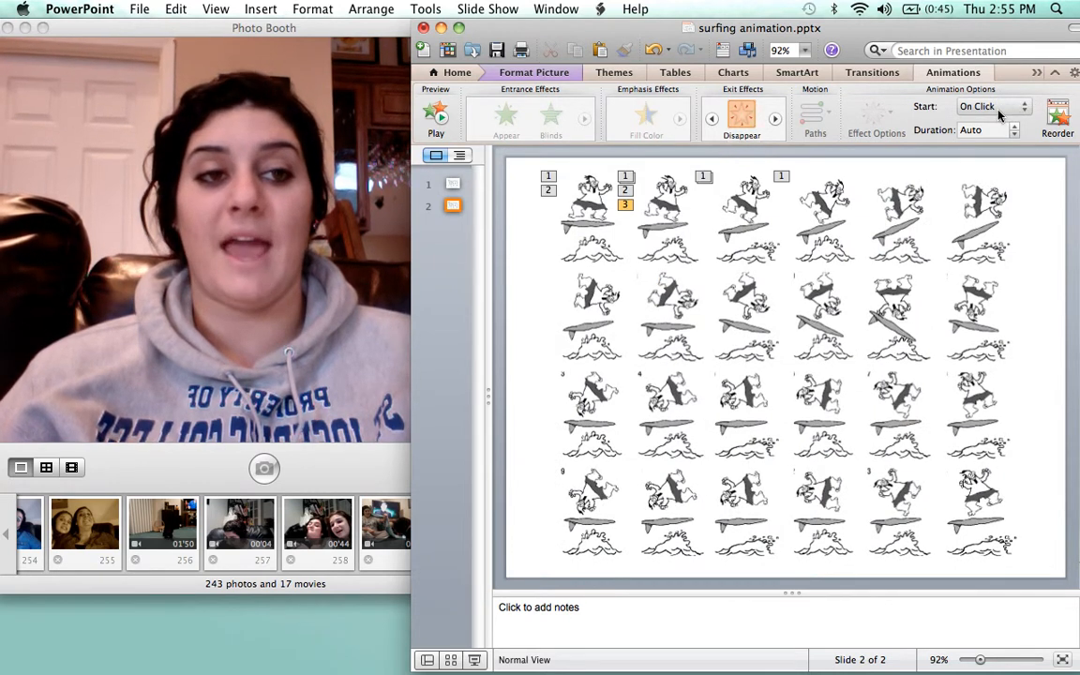
left_click(1004, 109)
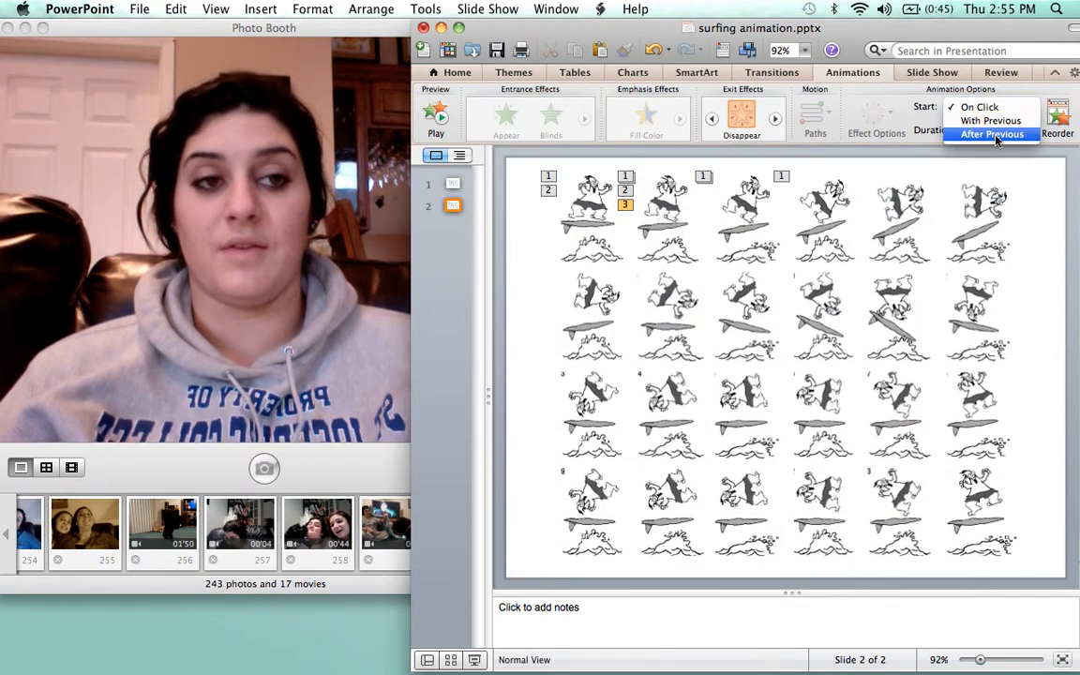
left_click(994, 135)
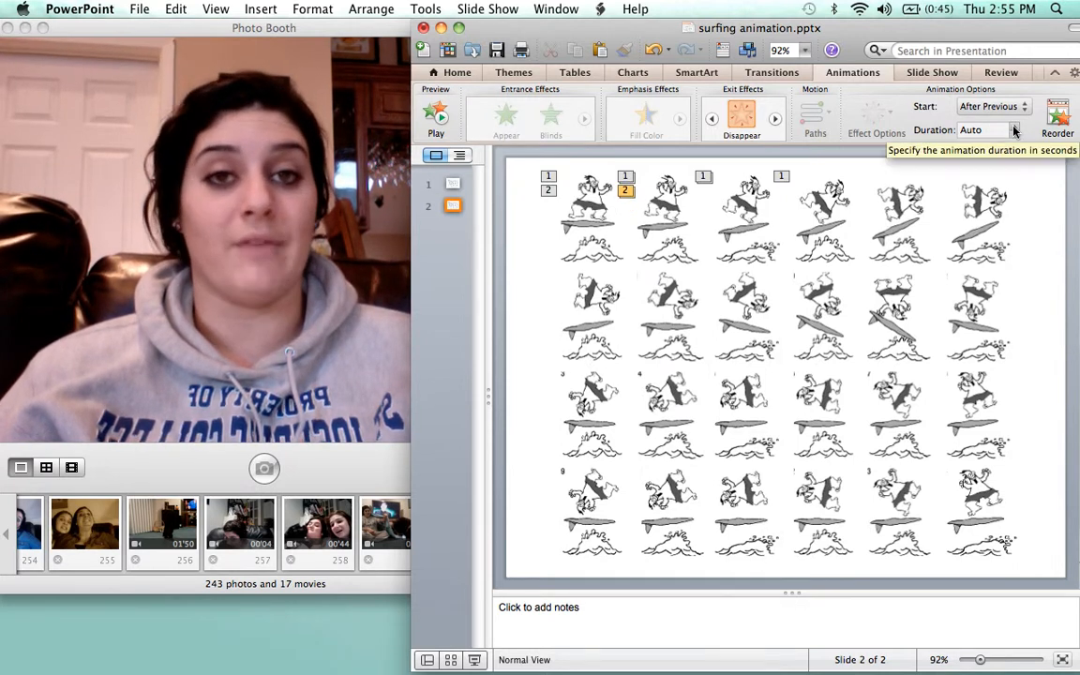
left_click(1013, 131)
left_click(1014, 131)
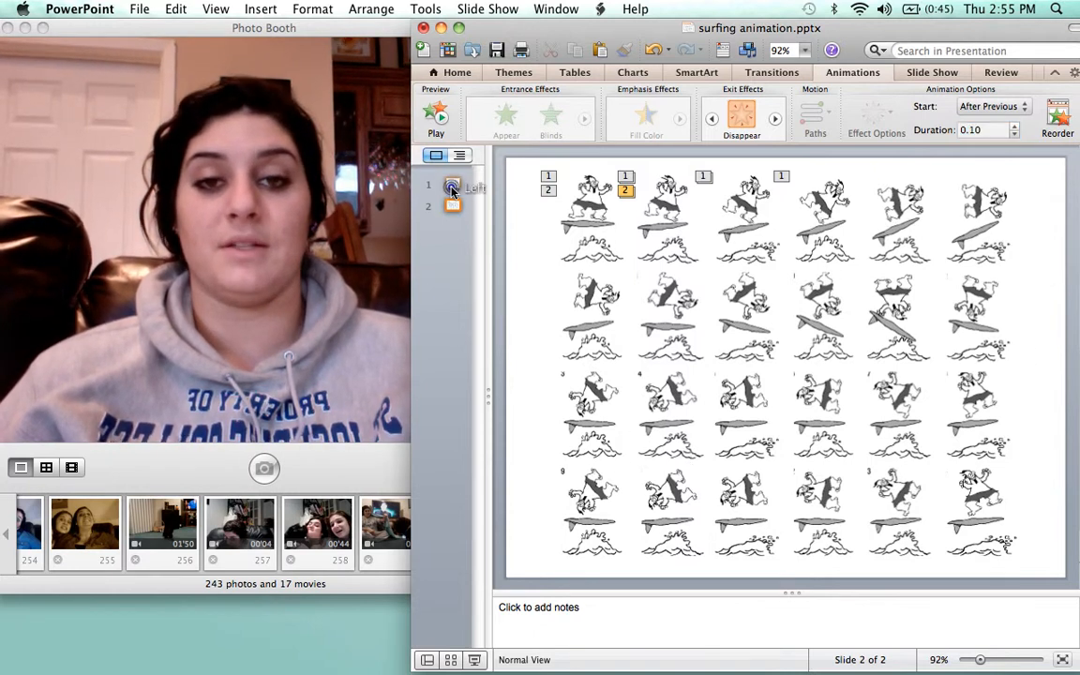
On slide 1, give the bottom-right surfer frame an Appear entrance, undoing a stray move
left_click(453, 183)
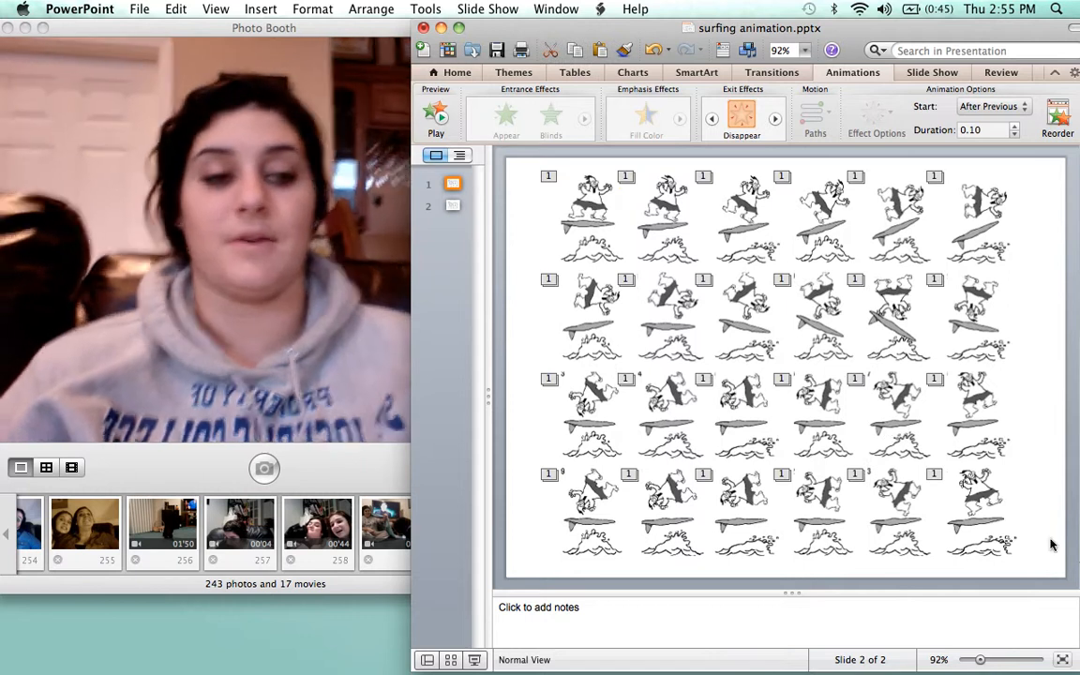
left_click(1051, 545)
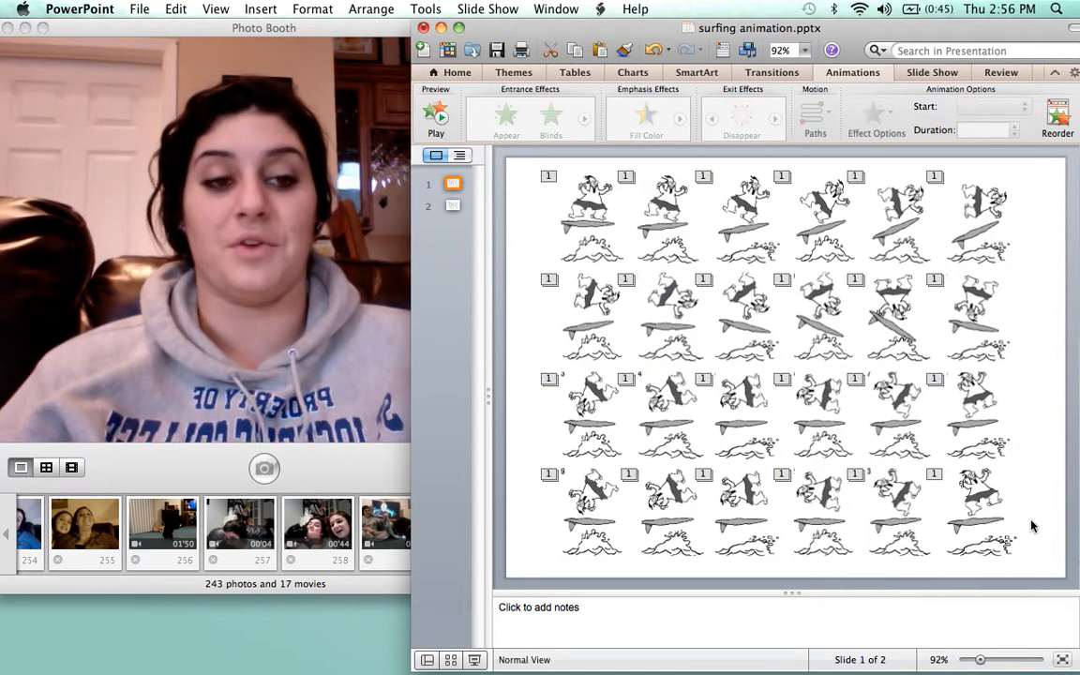
left_click(973, 503)
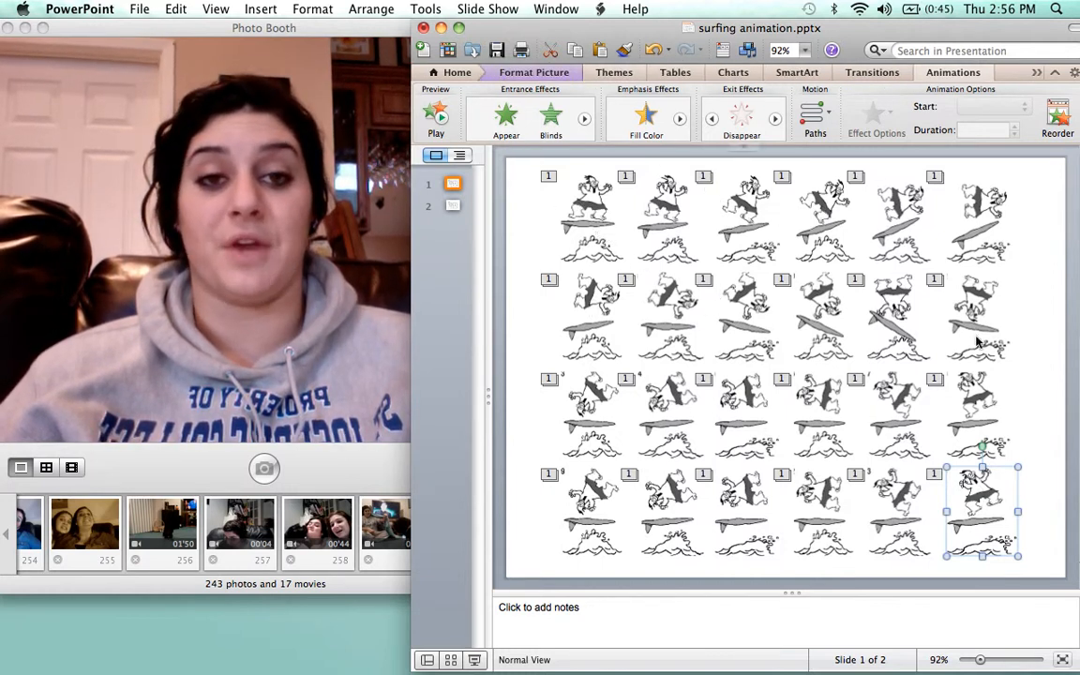
left_click(934, 474)
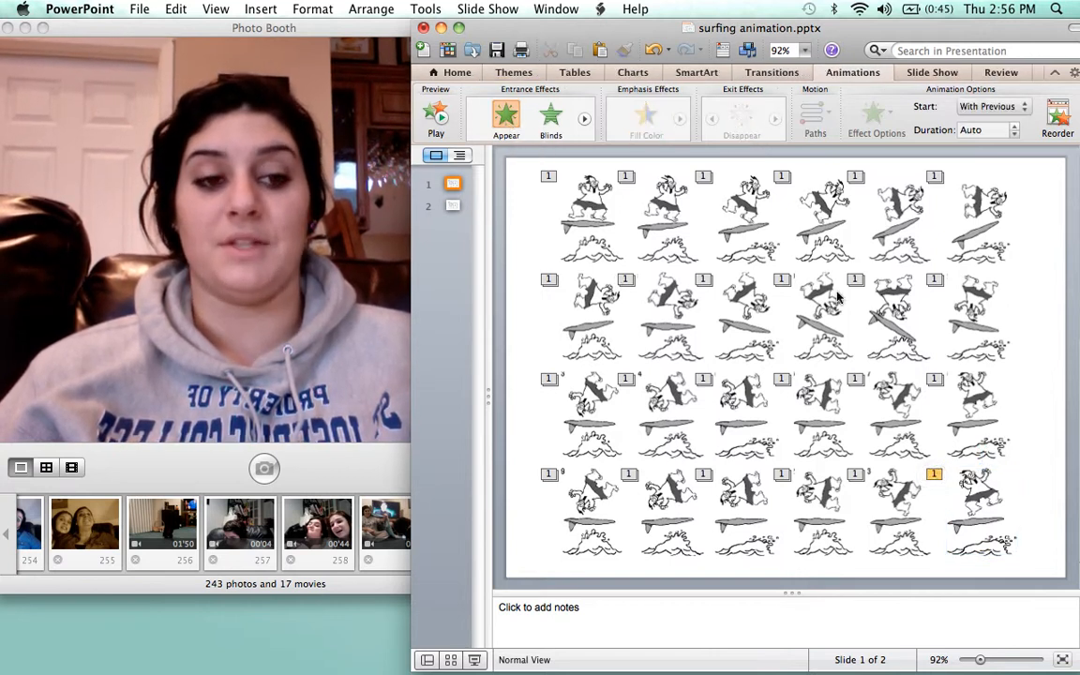
left_click(991, 526)
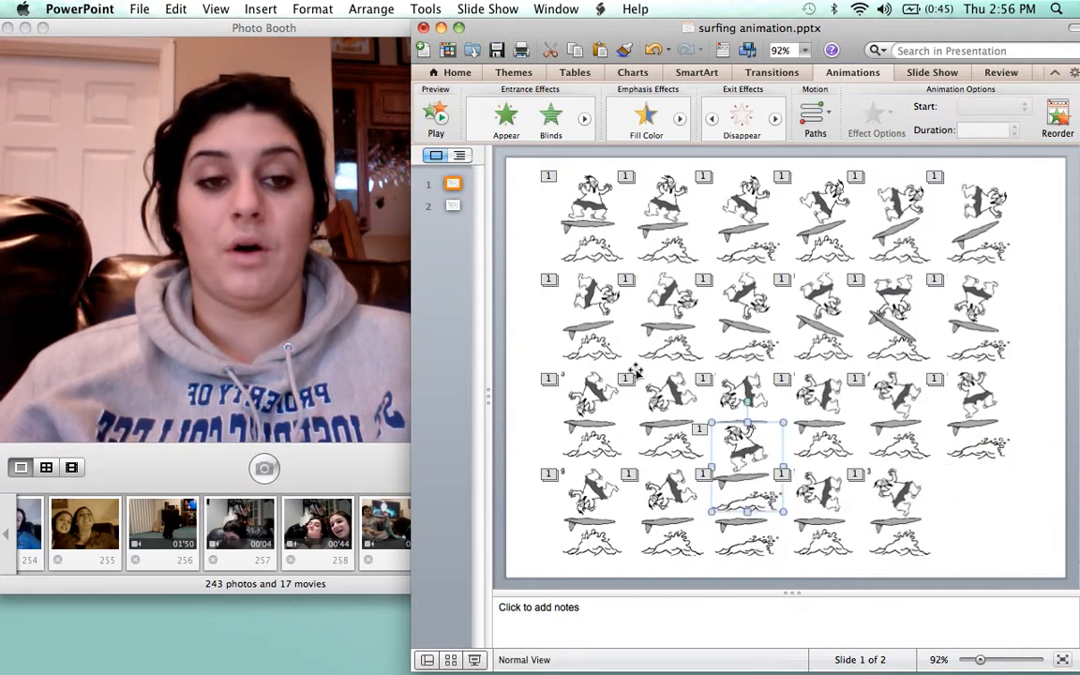
key("super+z")
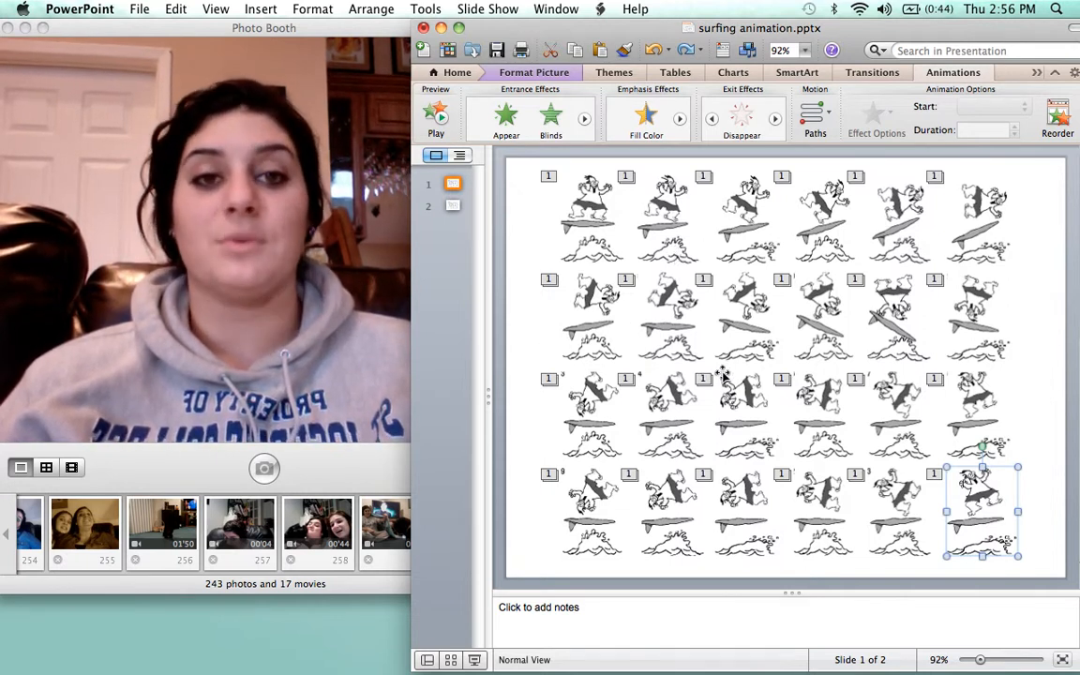
left_click(524, 346)
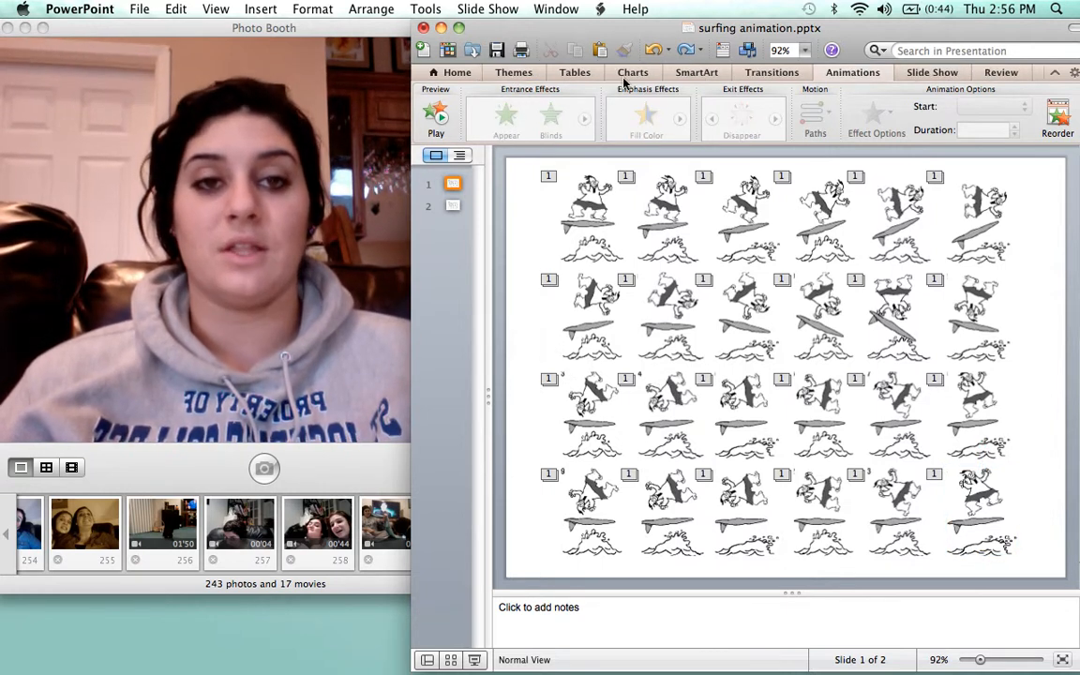
Apply the Black theme, then stack top-row frames 2 and 3 onto frame 1
left_click(515, 73)
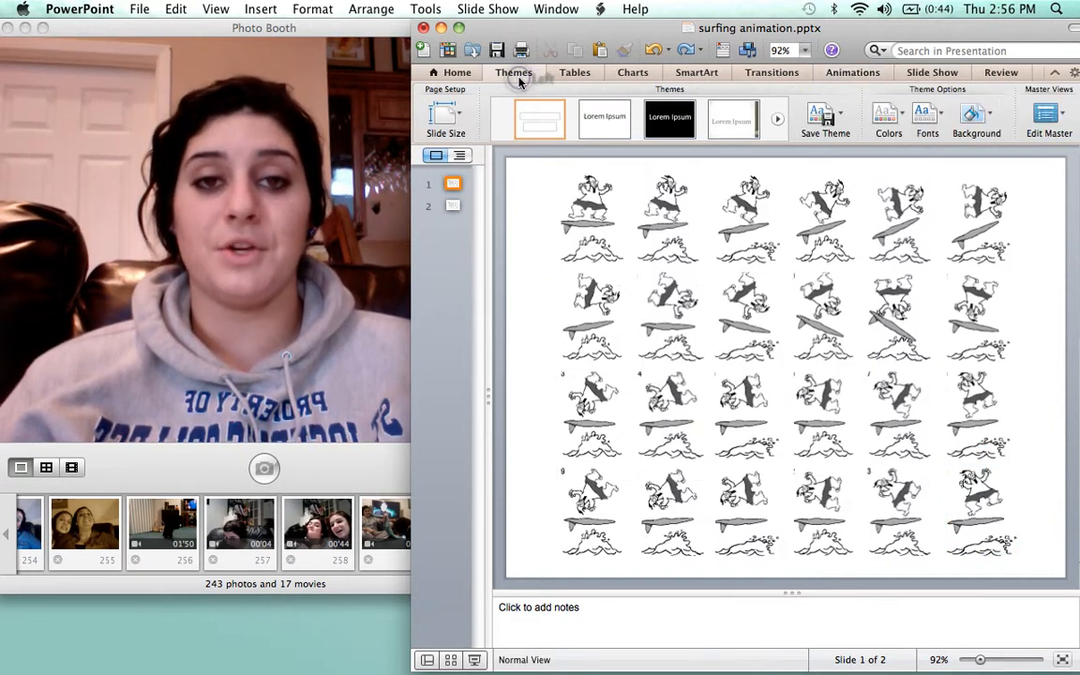
left_click(664, 129)
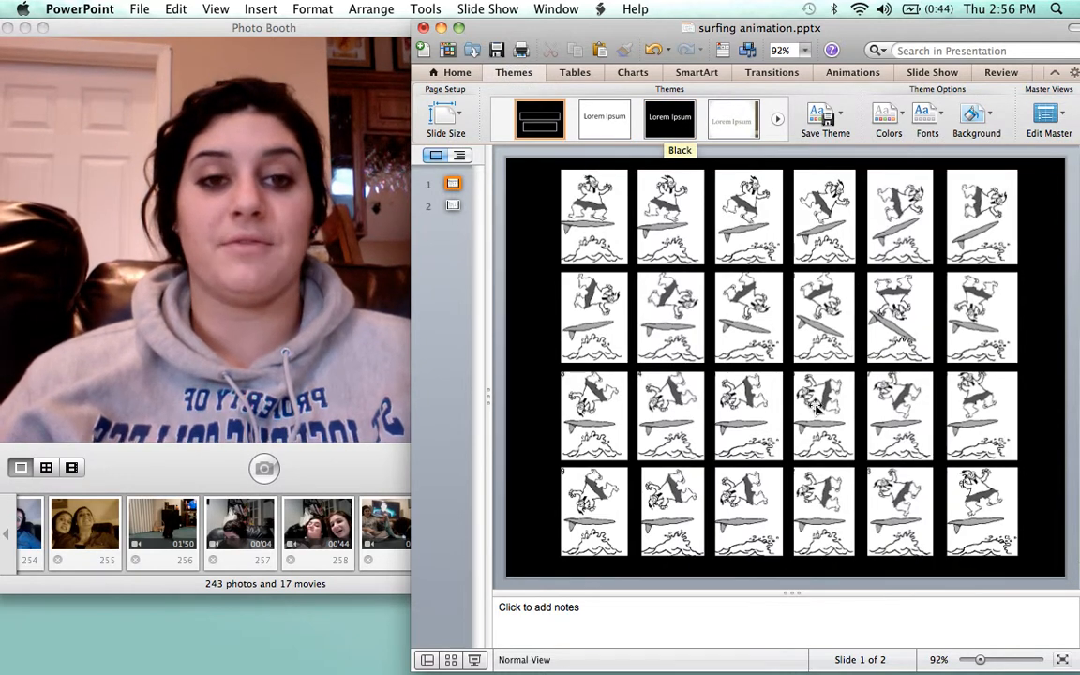
left_click(672, 242)
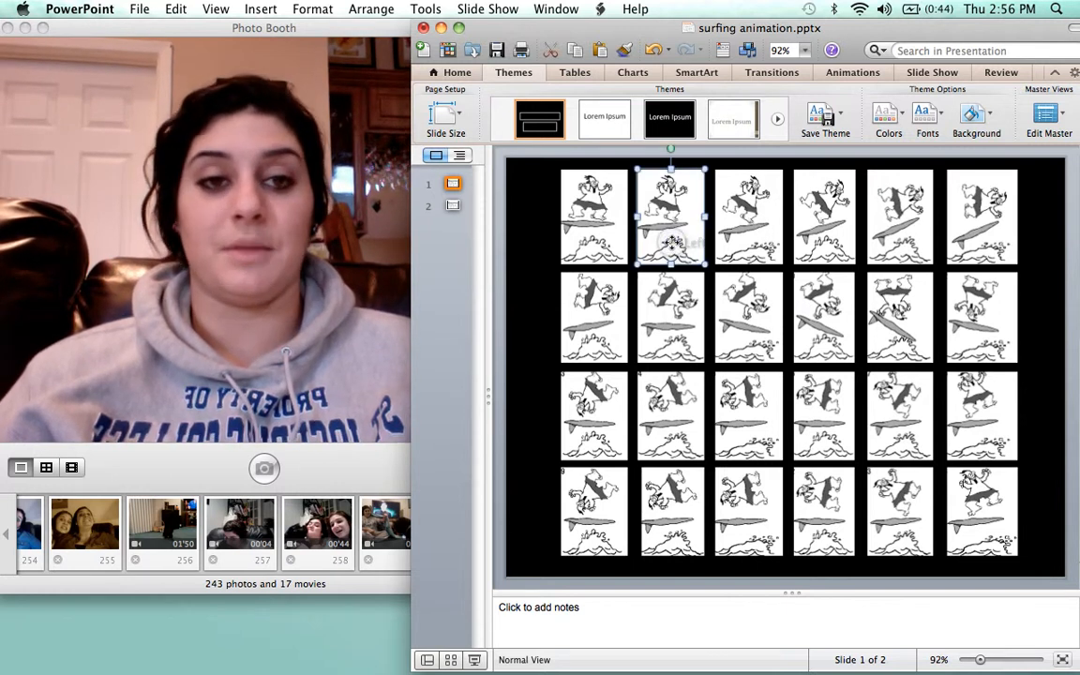
left_click_drag(671, 242, 593, 239)
left_click(746, 241)
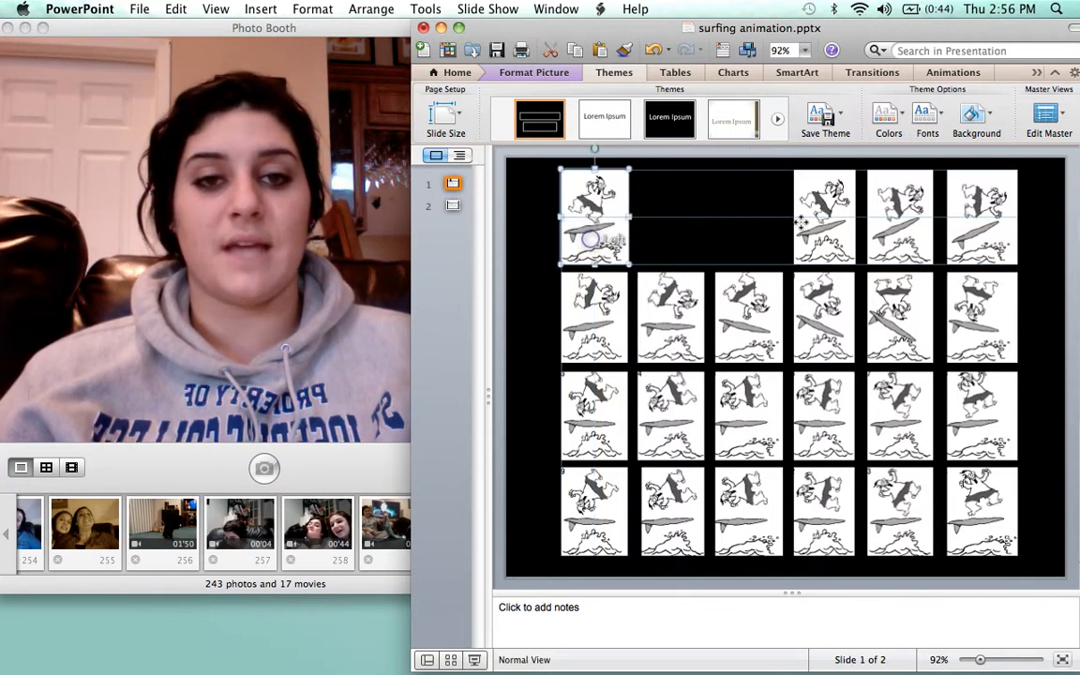
left_click_drag(804, 222, 569, 220)
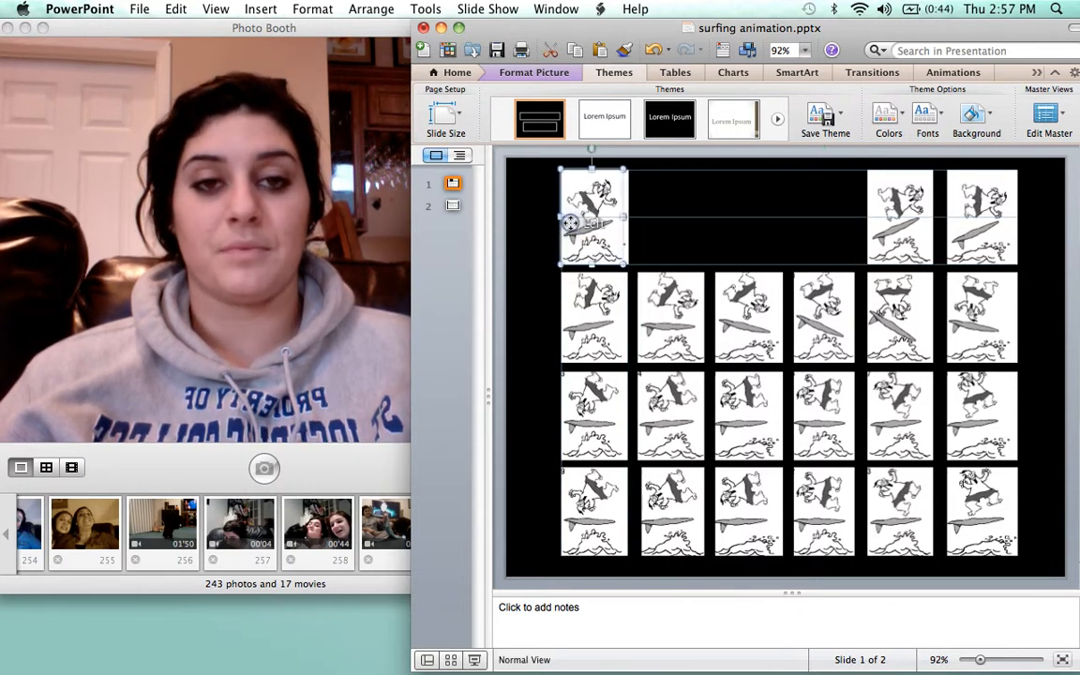
left_click(441, 28)
Switch to the Presentation7 window and marquee-select the whole stack of surfer frames
key("F3")
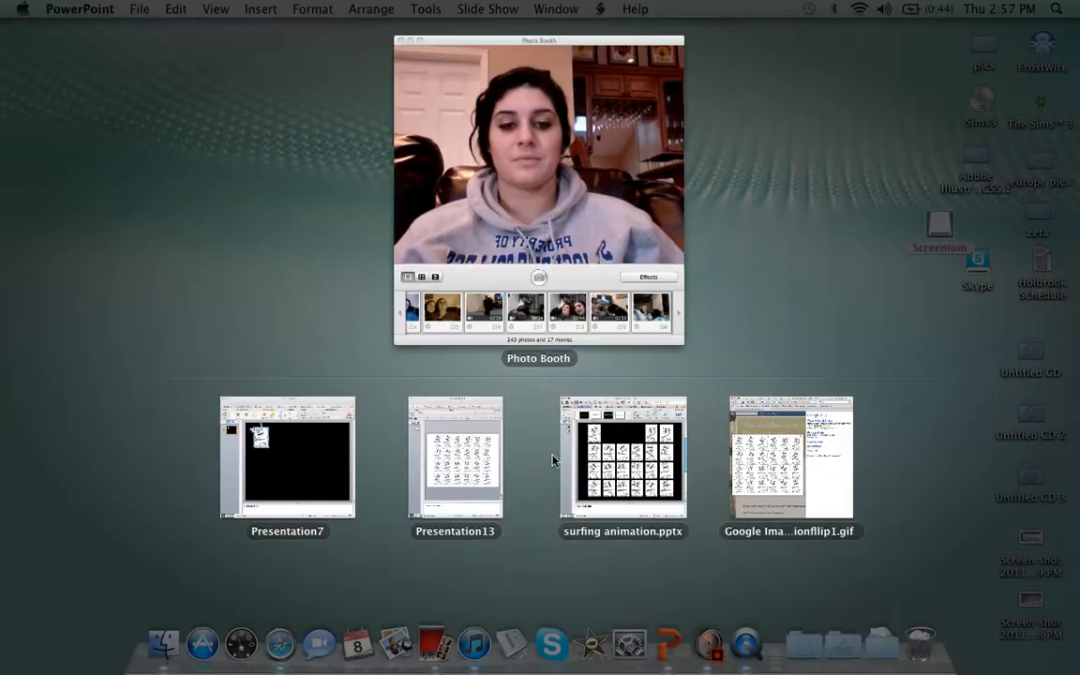
left_click(295, 454)
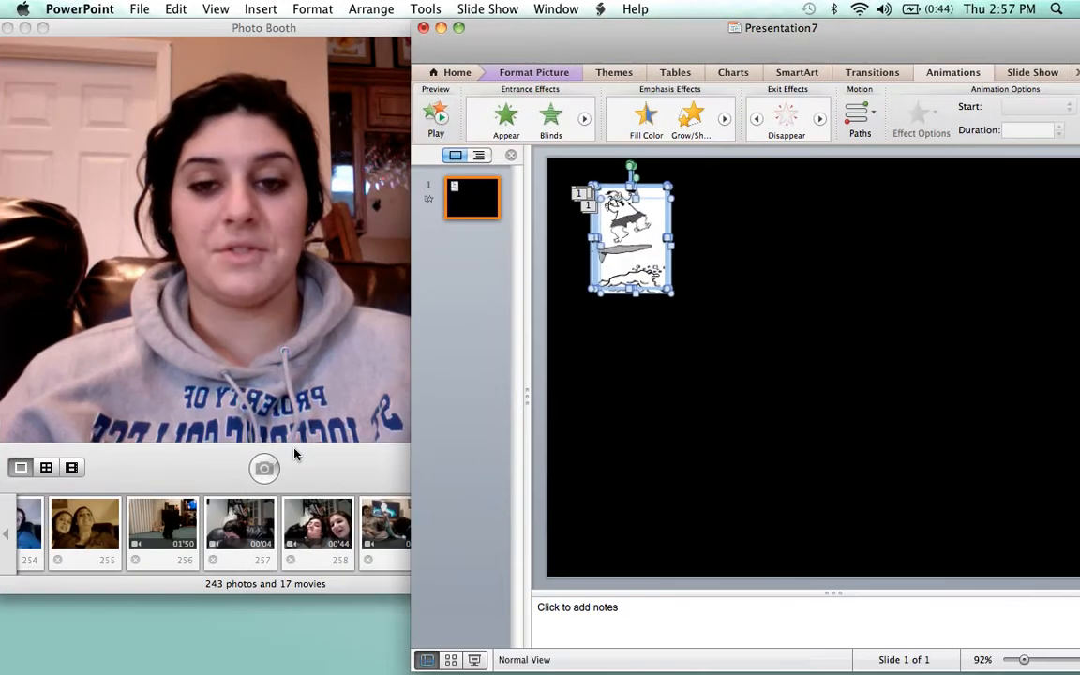
left_click(740, 296)
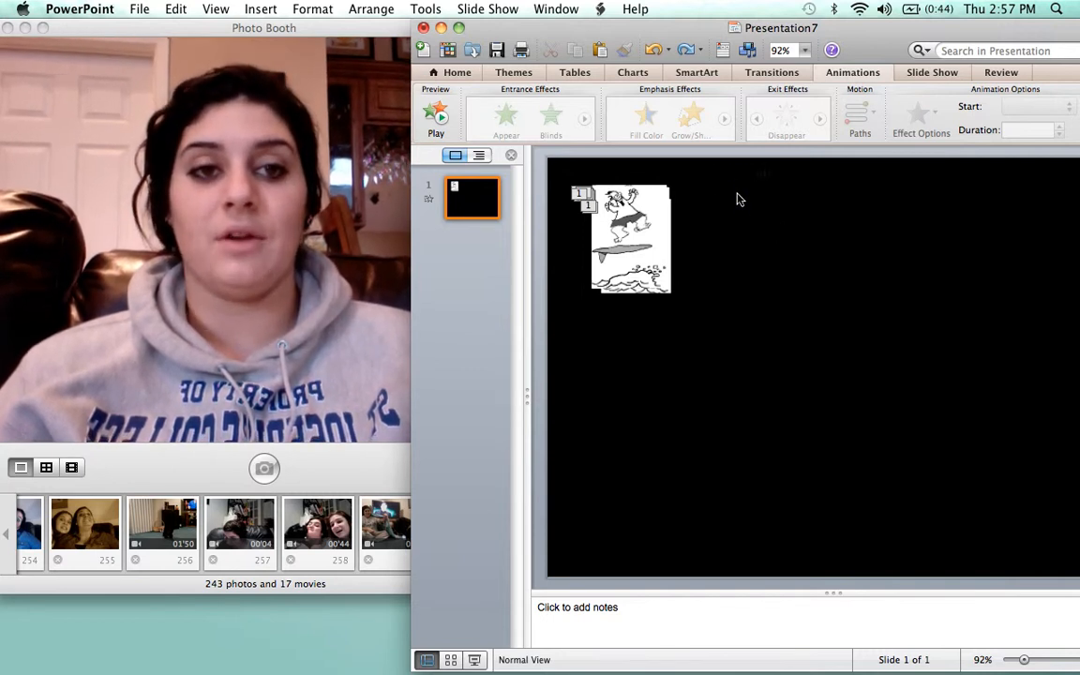
left_click_drag(738, 173, 563, 322)
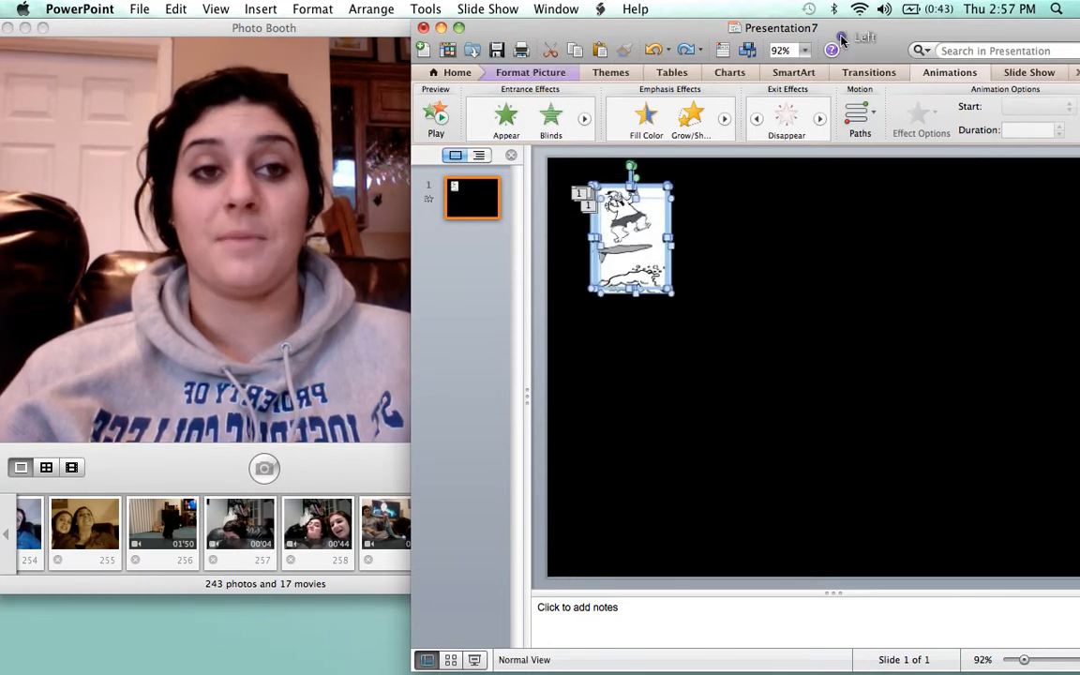
Move the frame stack near the slide centre and enlarge it to about 3.29" by 4.61"
left_click_drag(838, 41, 805, 38)
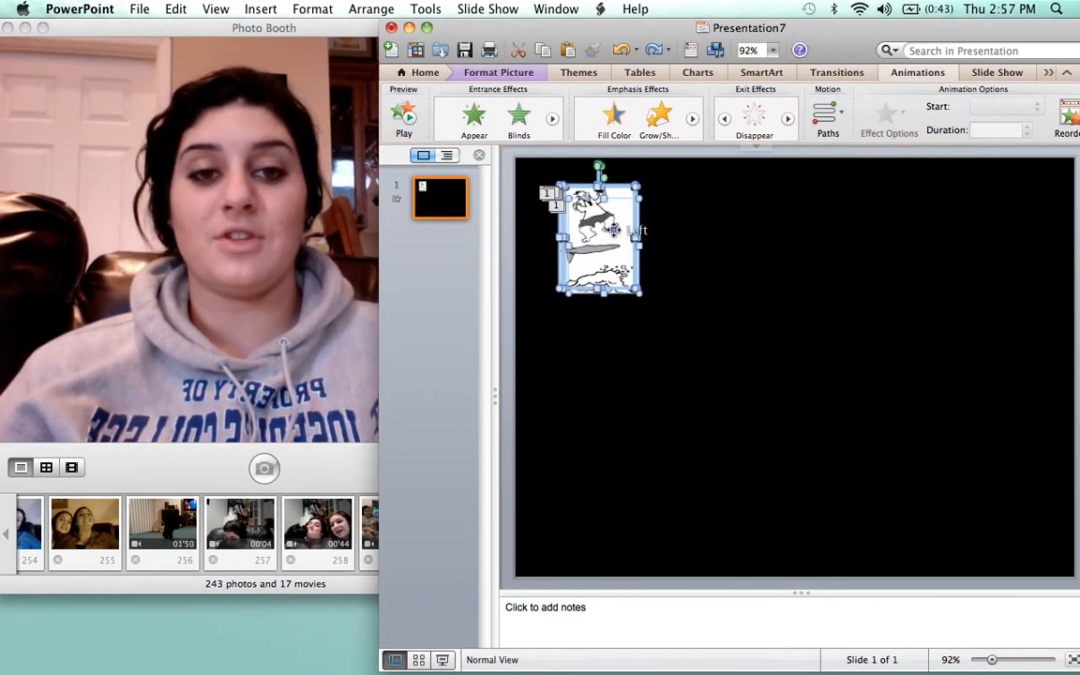
left_click_drag(752, 366, 771, 425)
left_click_drag(651, 201, 766, 429)
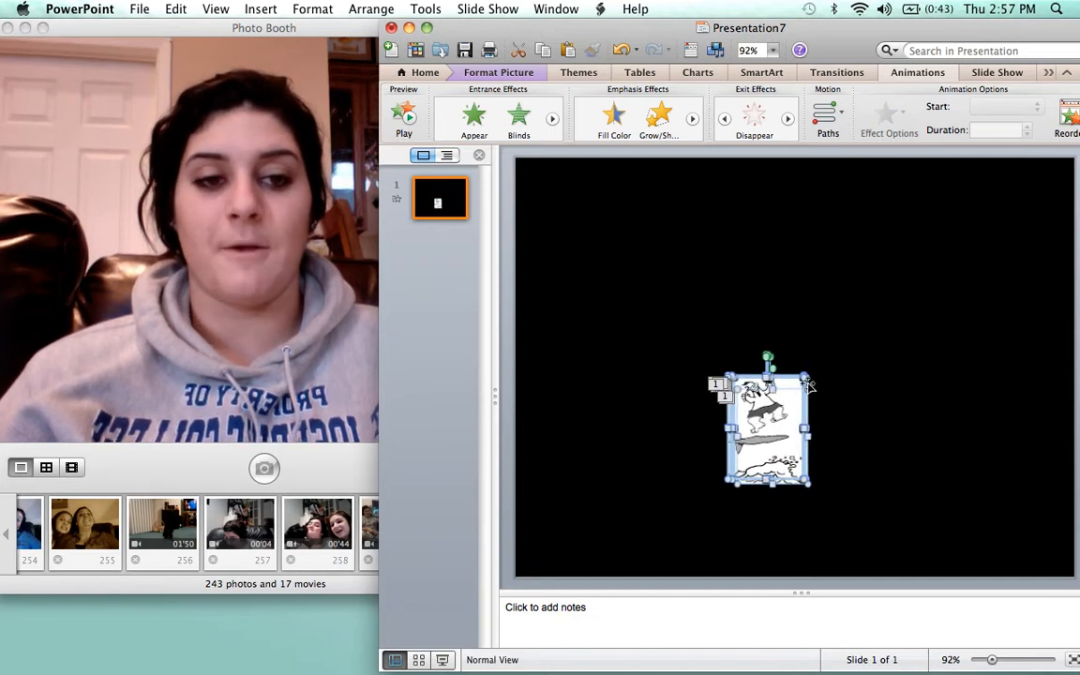
left_click_drag(805, 379, 946, 219)
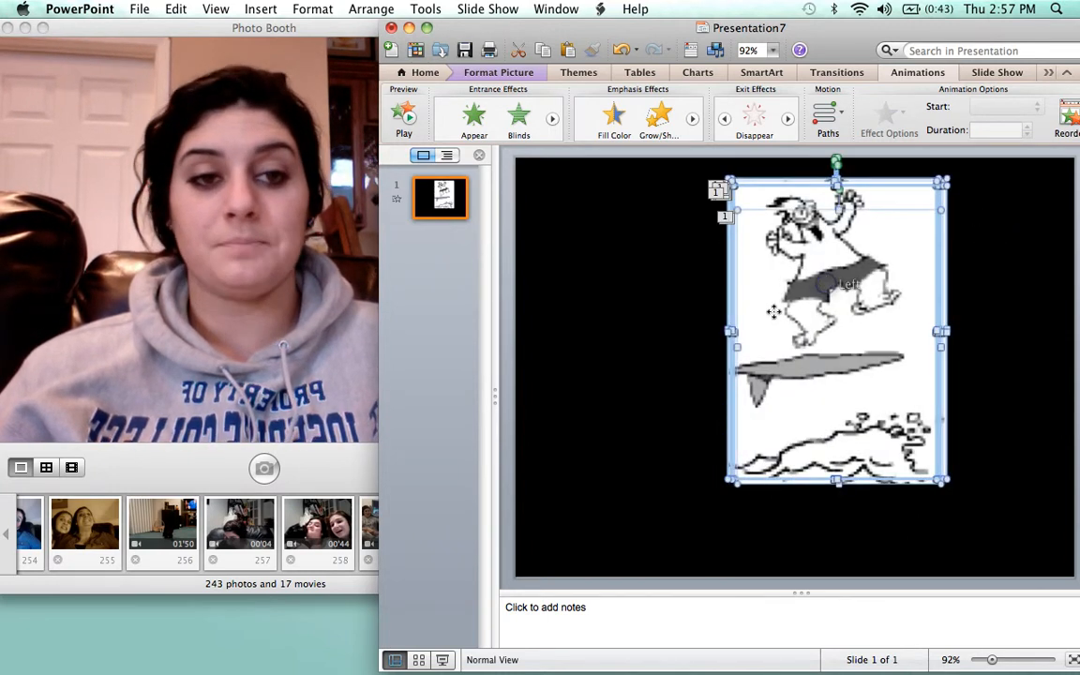
left_click_drag(774, 319, 769, 321)
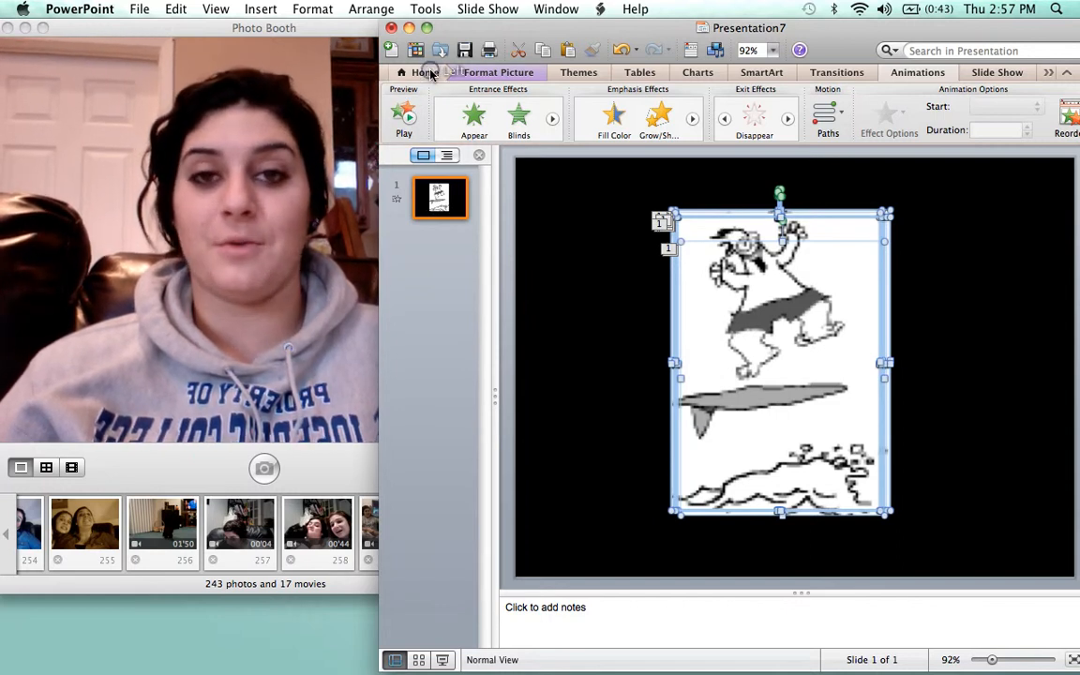
Apply the light blue Recolor option to the surfer frames in Format Picture
left_click(431, 75)
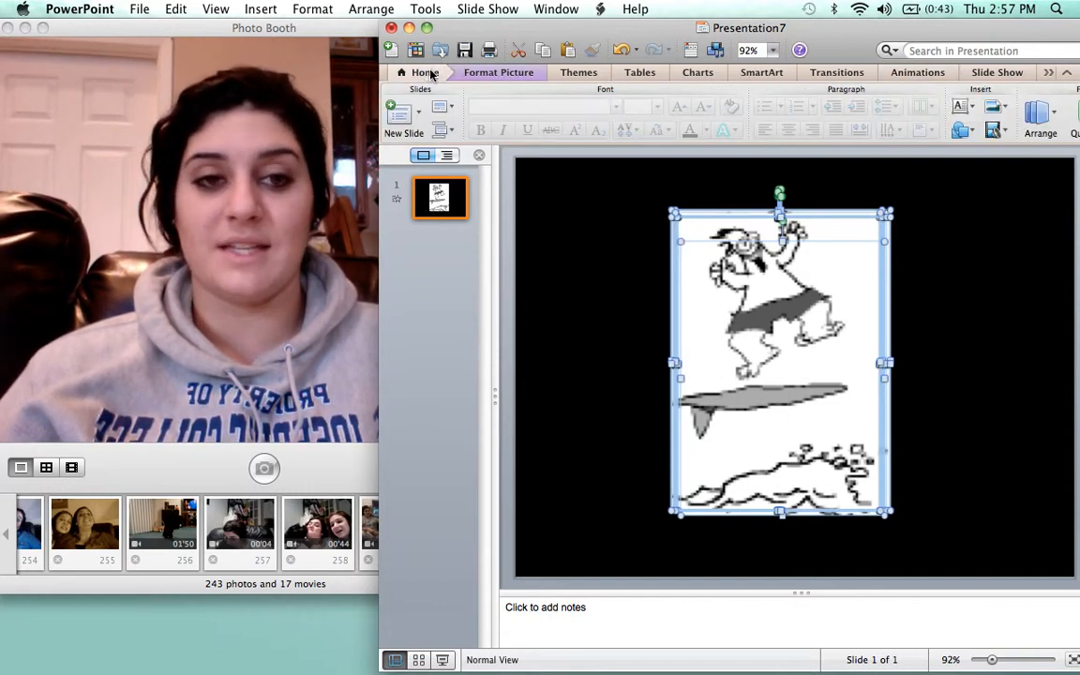
left_click(514, 75)
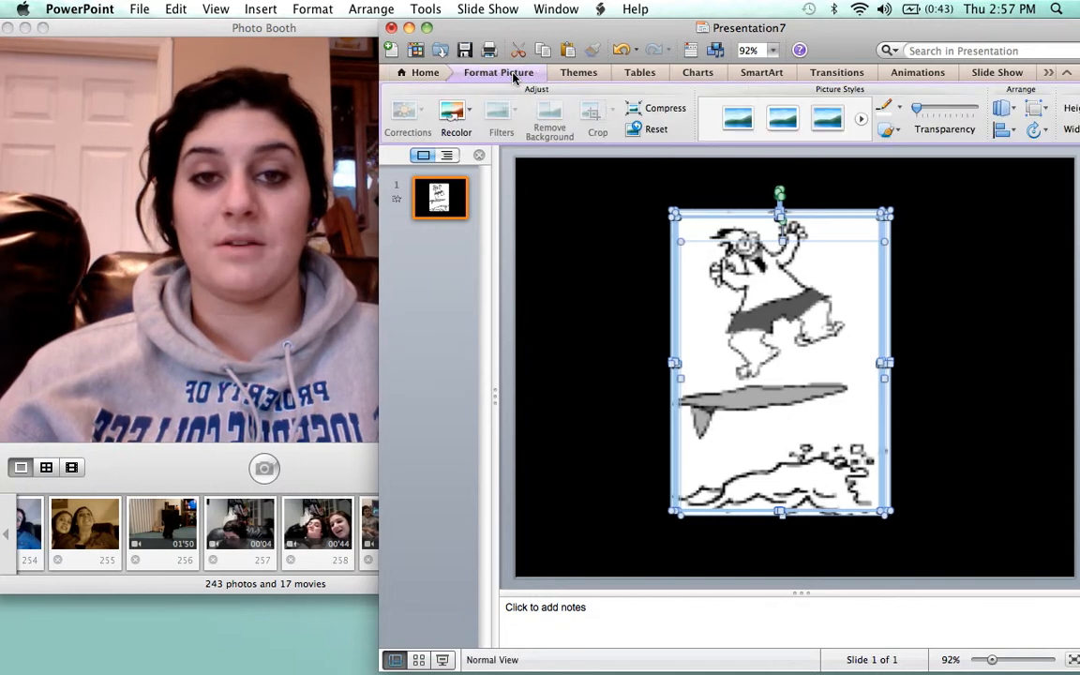
left_click(472, 113)
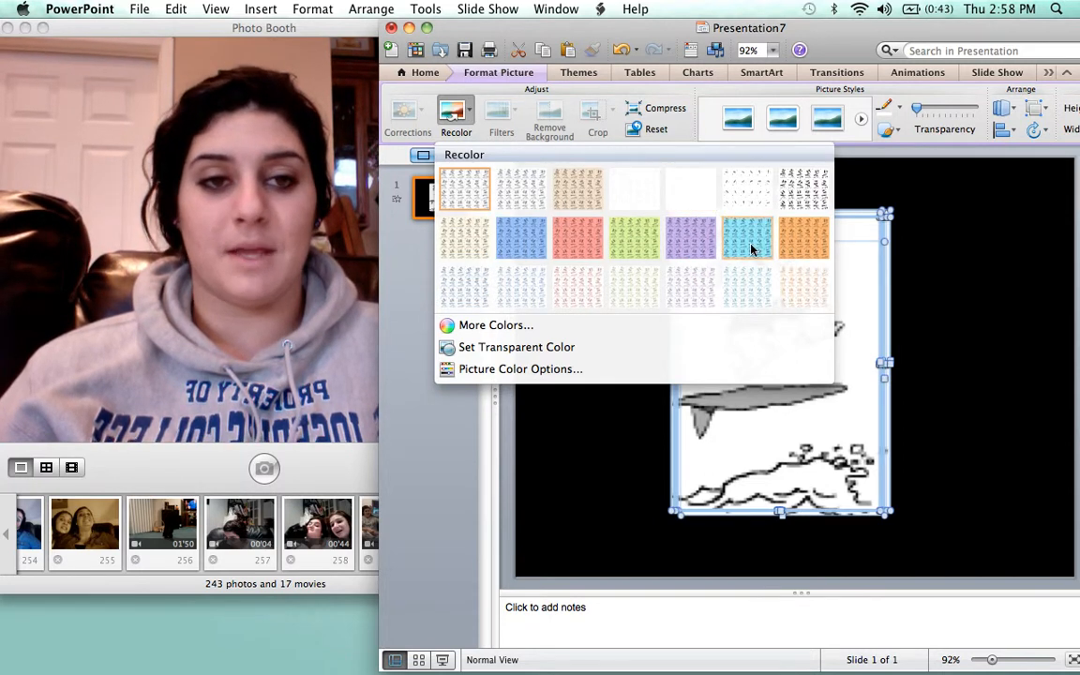
left_click(745, 236)
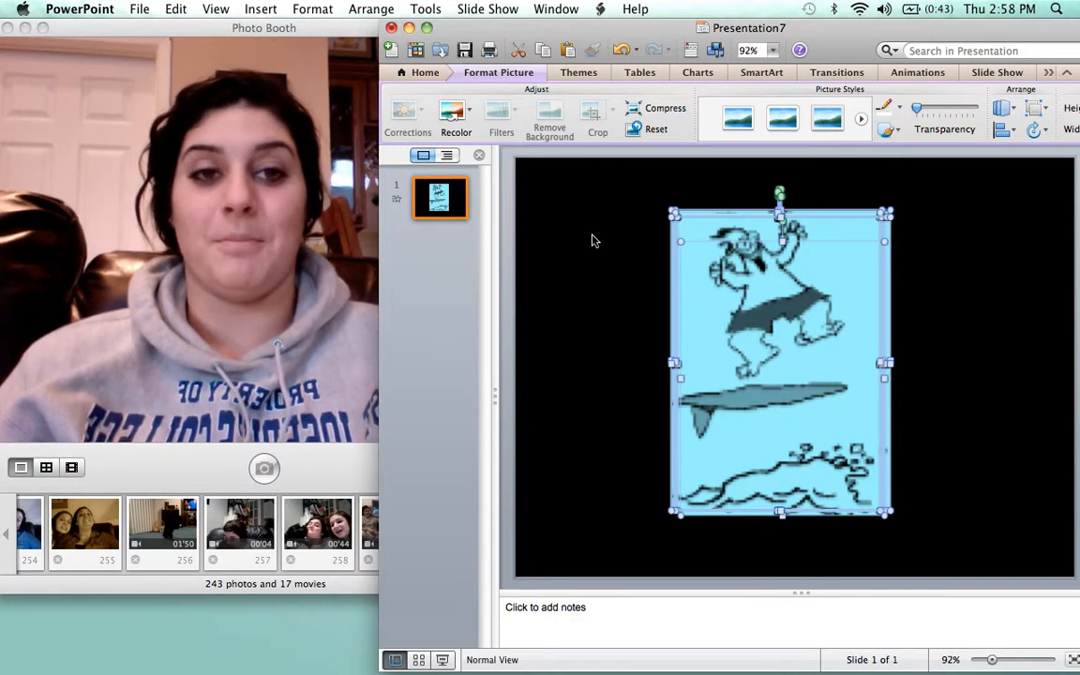
left_click_drag(659, 27, 489, 27)
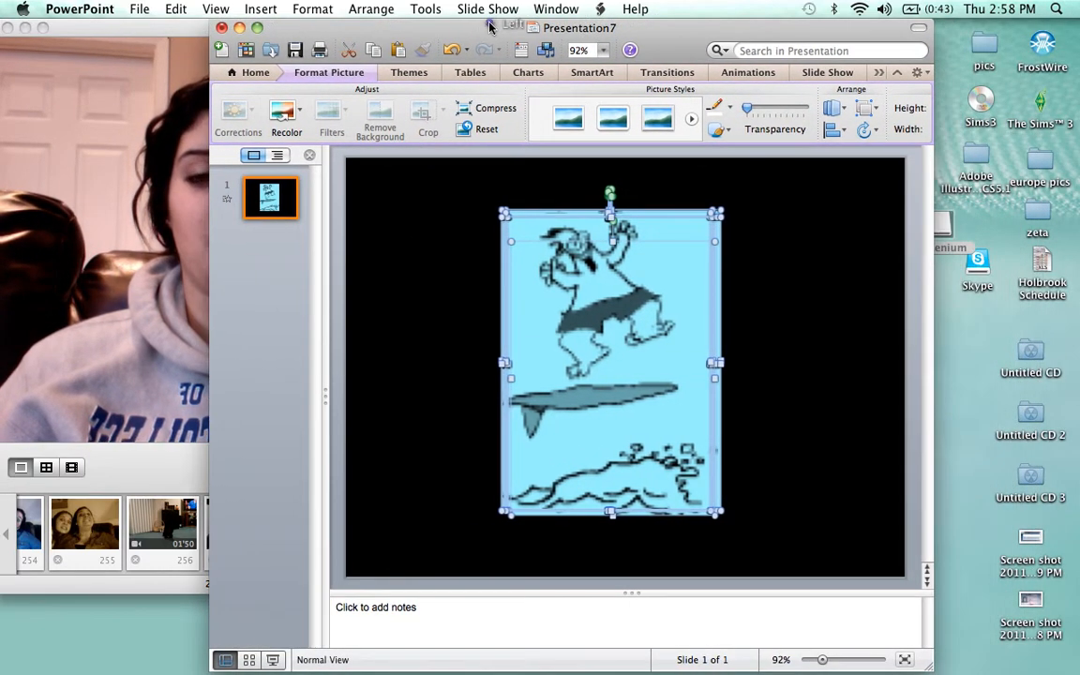
Run the slide show to watch the light-blue surfer frames flip, then exit to Photo Booth
left_click(273, 662)
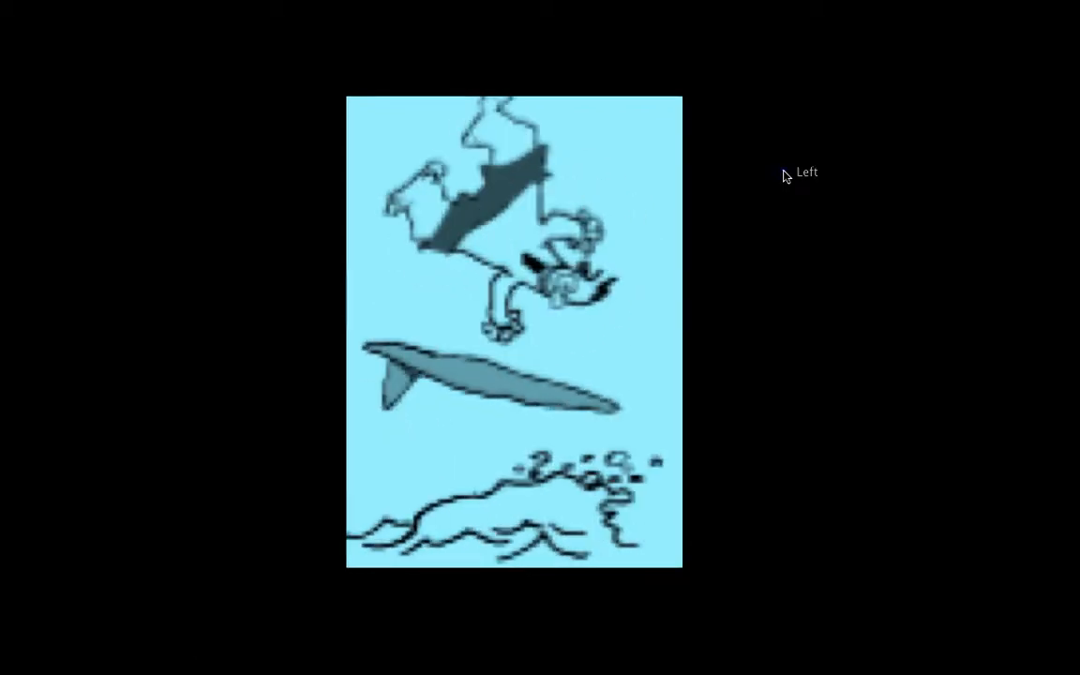
key("Escape")
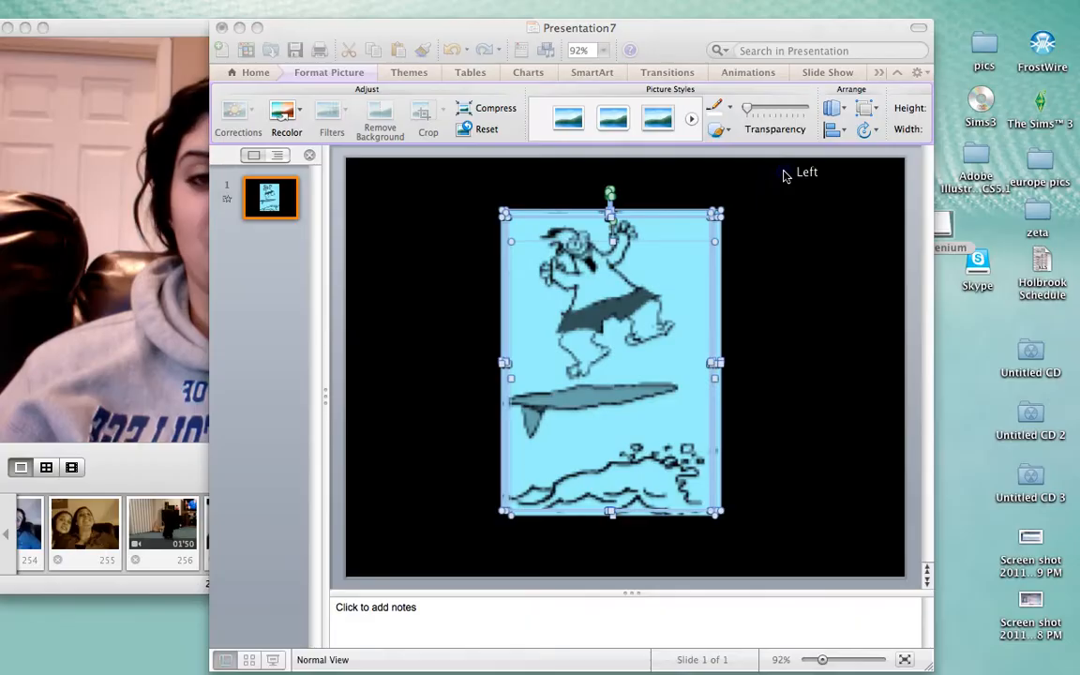
left_click(273, 661)
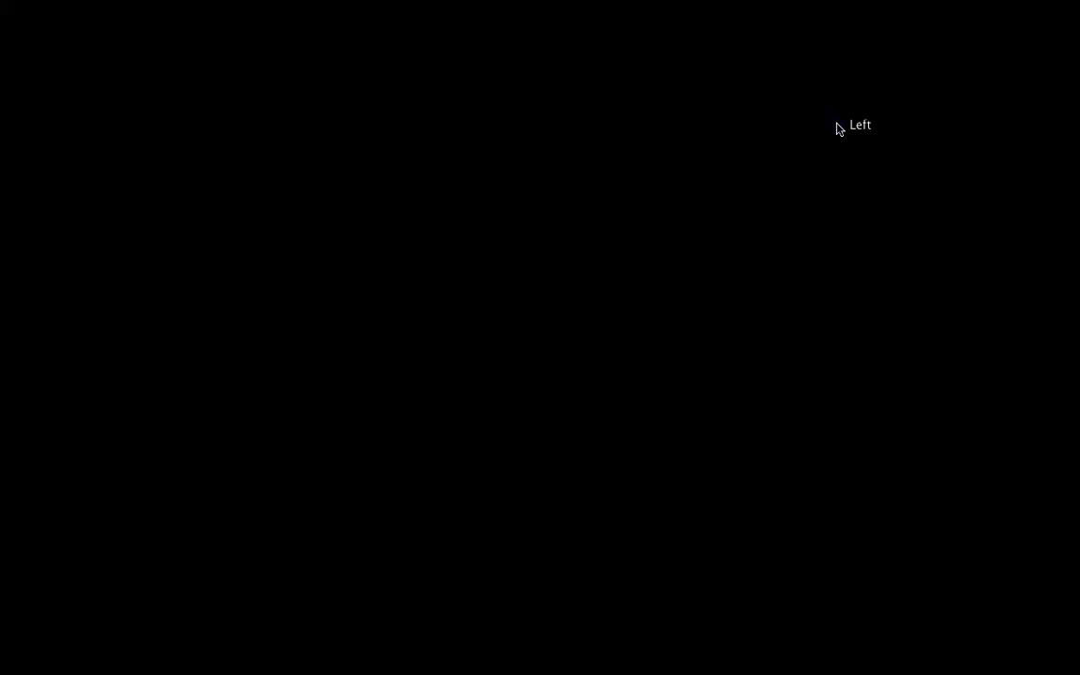
left_click(905, 144)
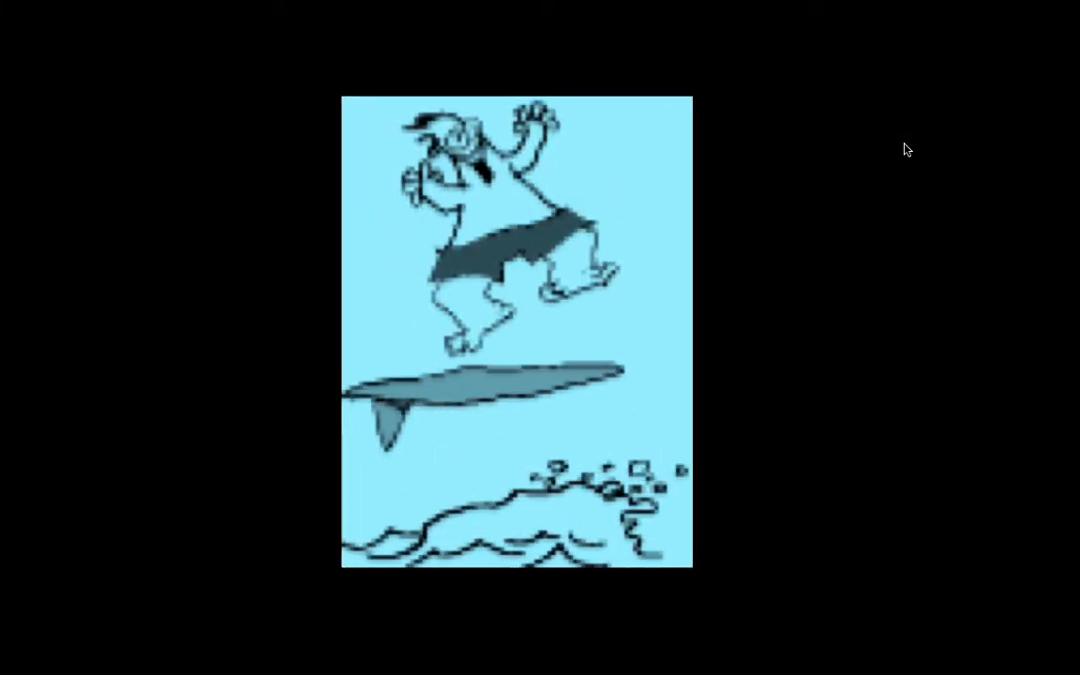
key("F3")
left_click(429, 183)
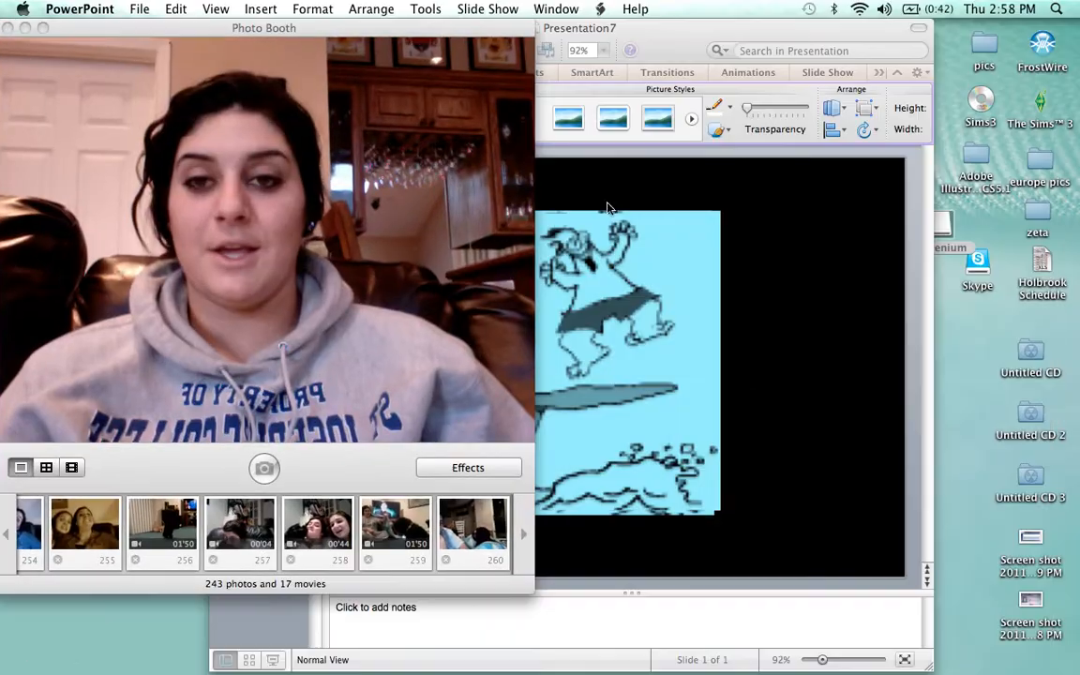
Move the Photo Booth camera window to the right, over PowerPoint's Presentation7
left_click_drag(386, 23, 630, 16)
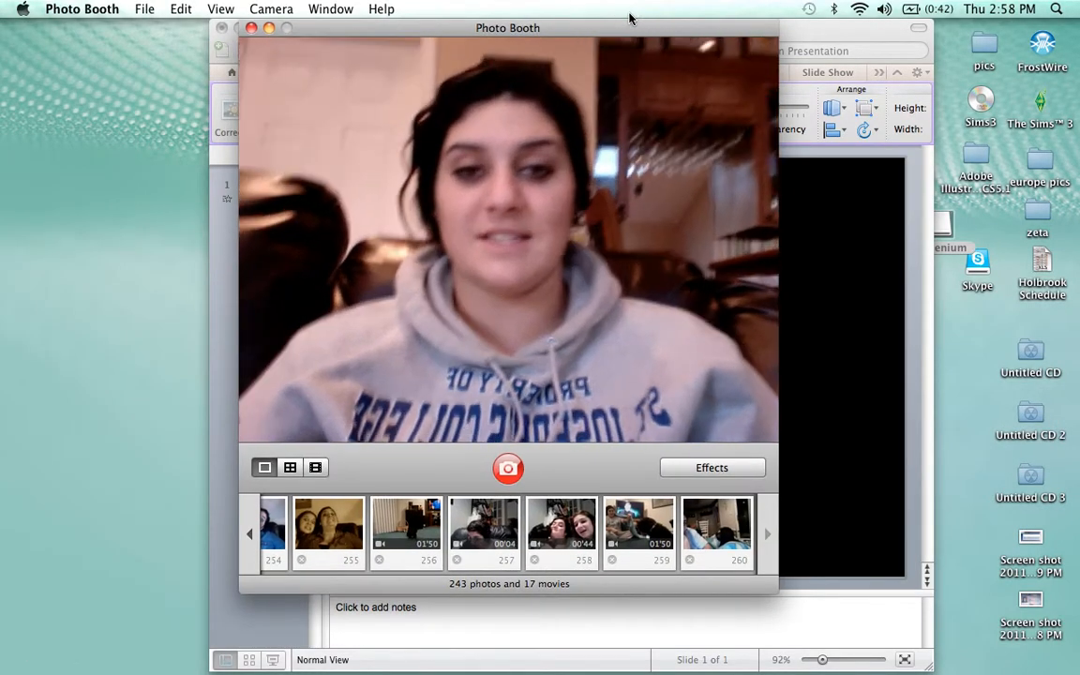